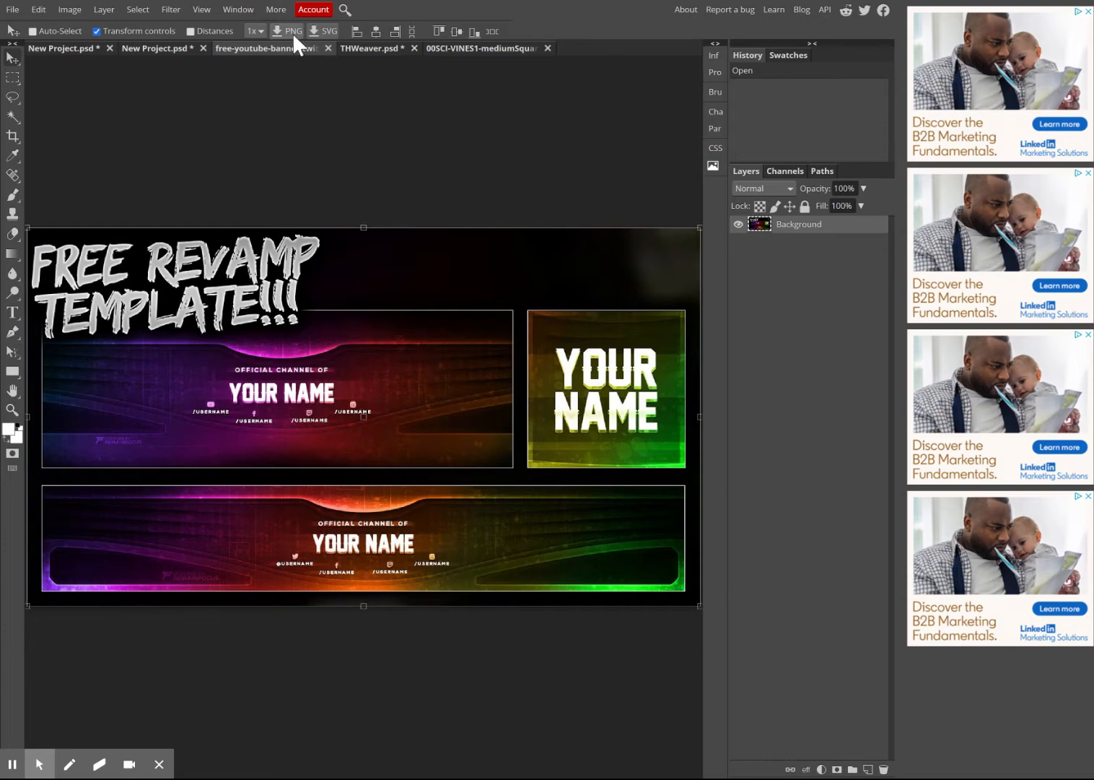
# Step: Export the layered THWeaver banner as a PNG at 1500 x 500 px and 100% quality
pyautogui.click(384, 50)
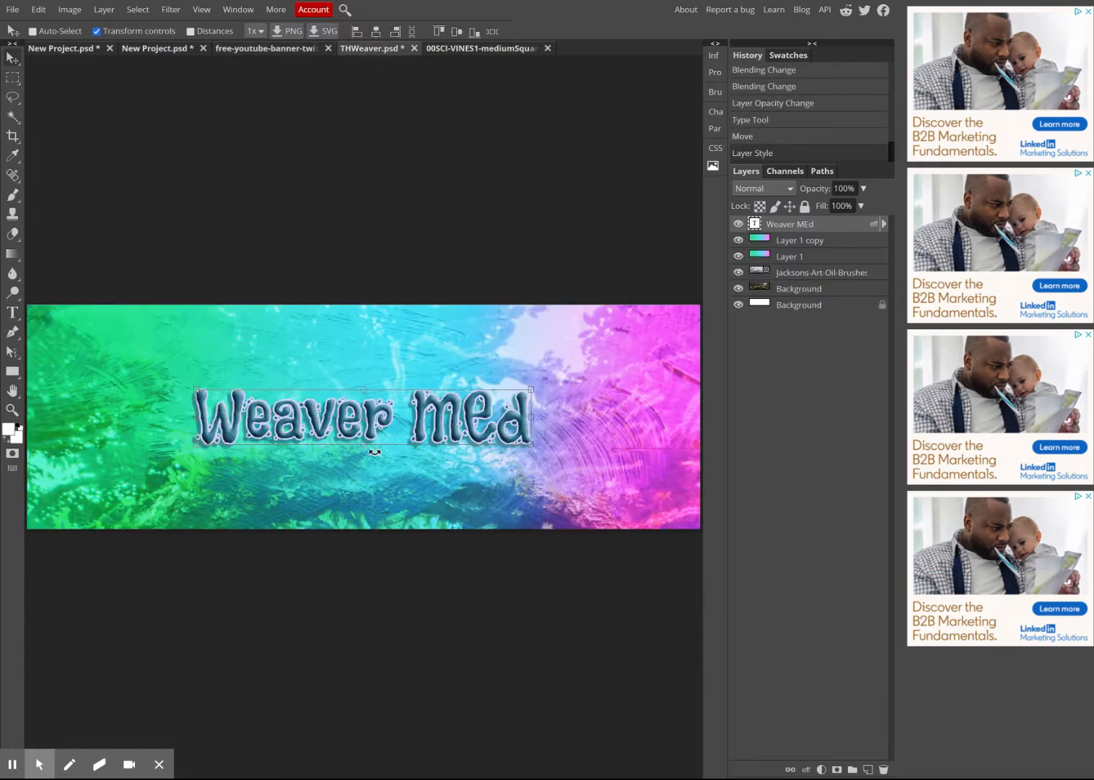
pyautogui.click(163, 50)
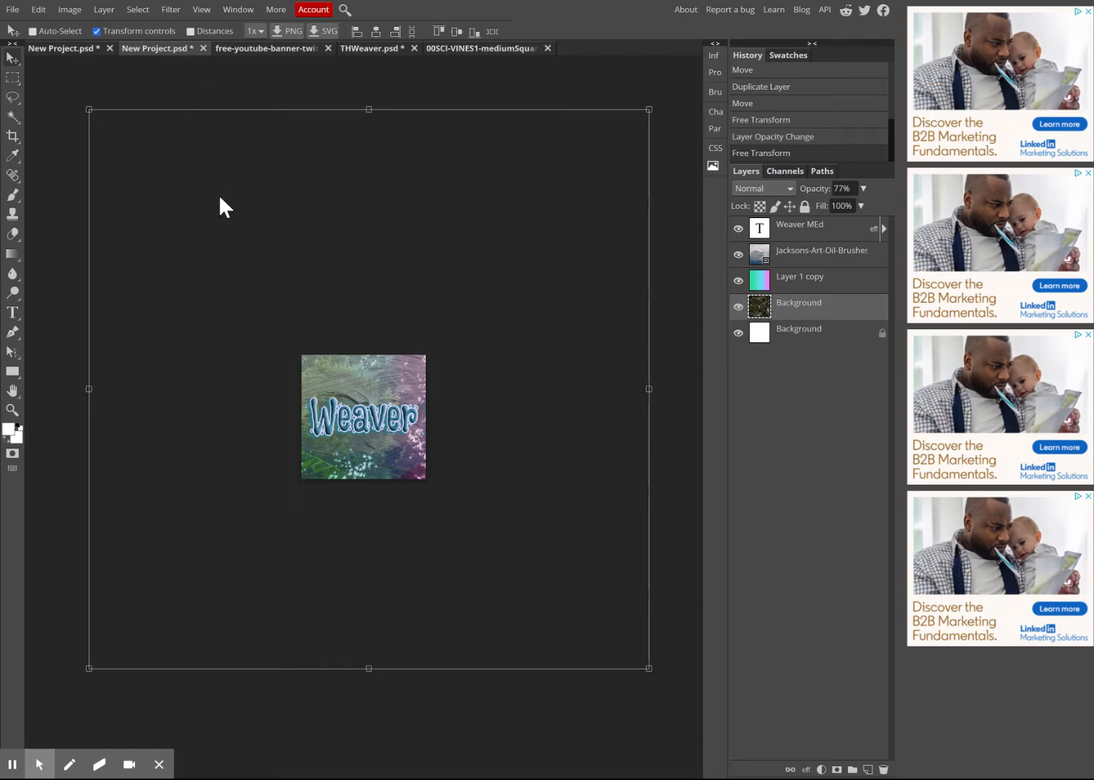
pyautogui.click(258, 48)
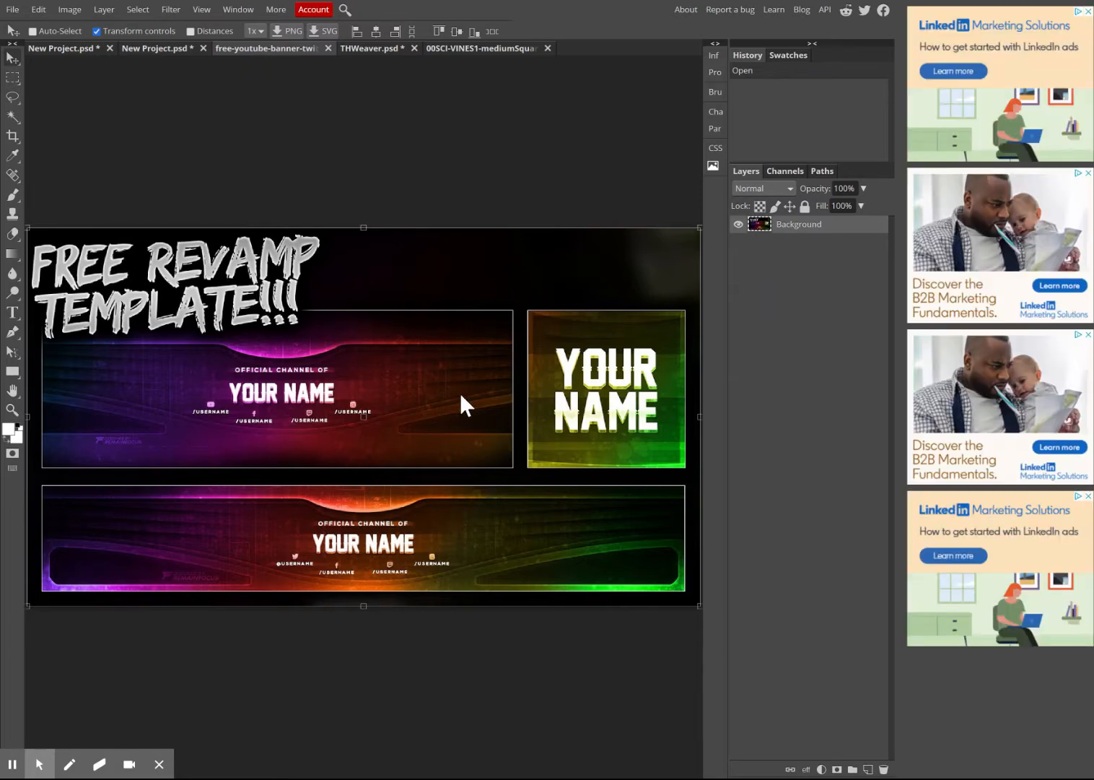
pyautogui.click(374, 48)
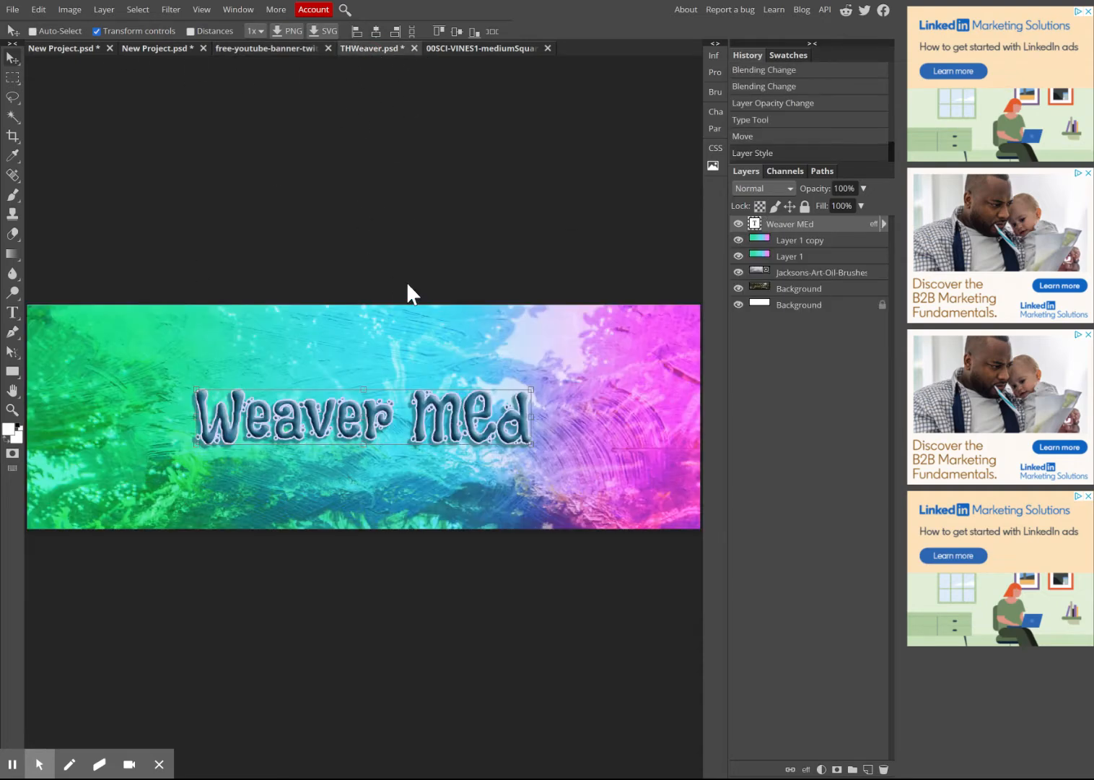
pyautogui.click(13, 10)
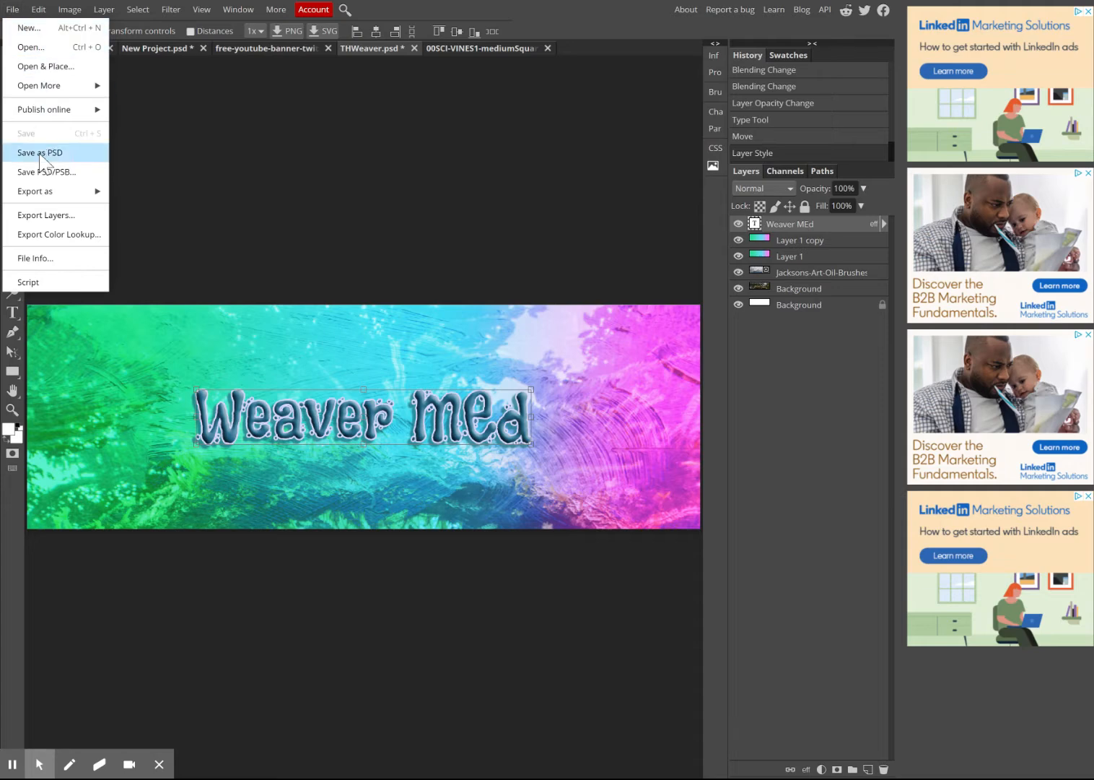
pyautogui.moveTo(42, 190)
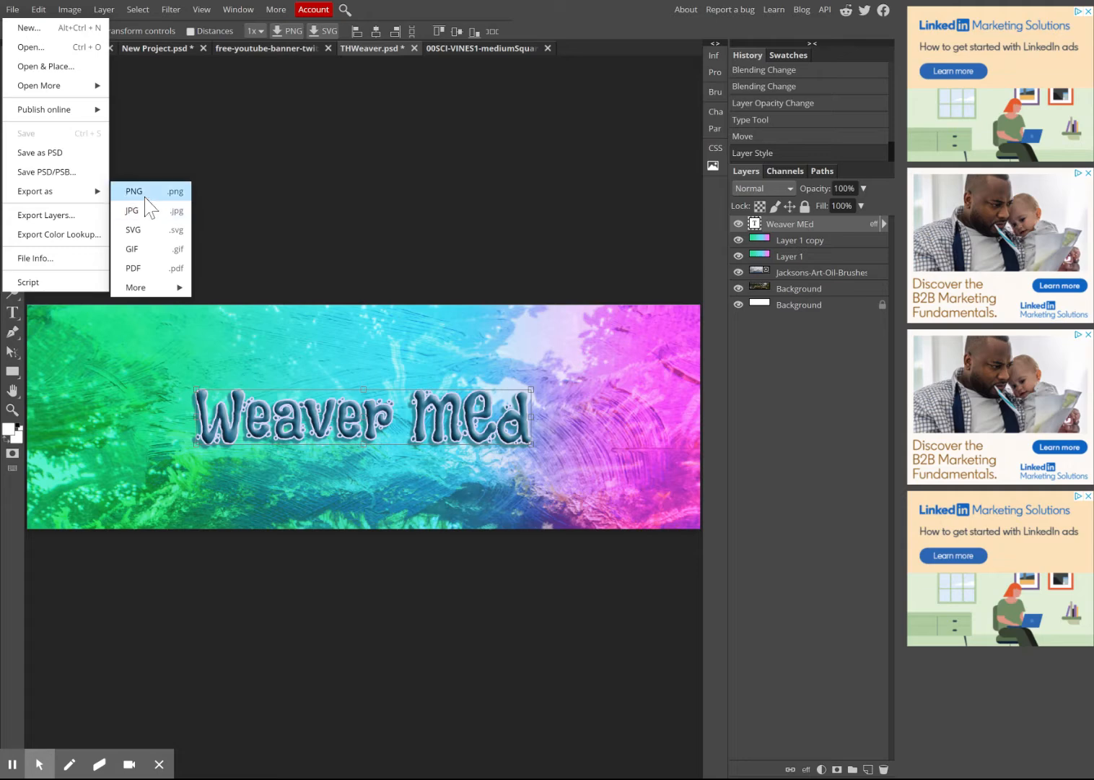
pyautogui.click(144, 192)
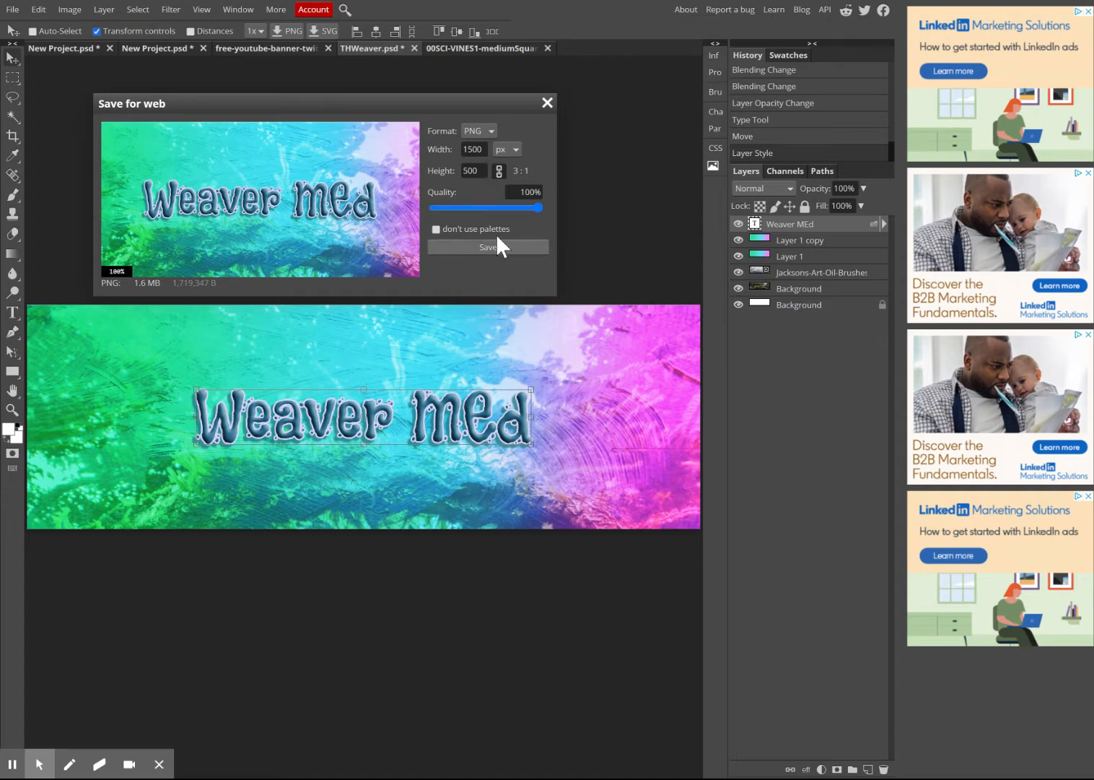
pyautogui.click(477, 249)
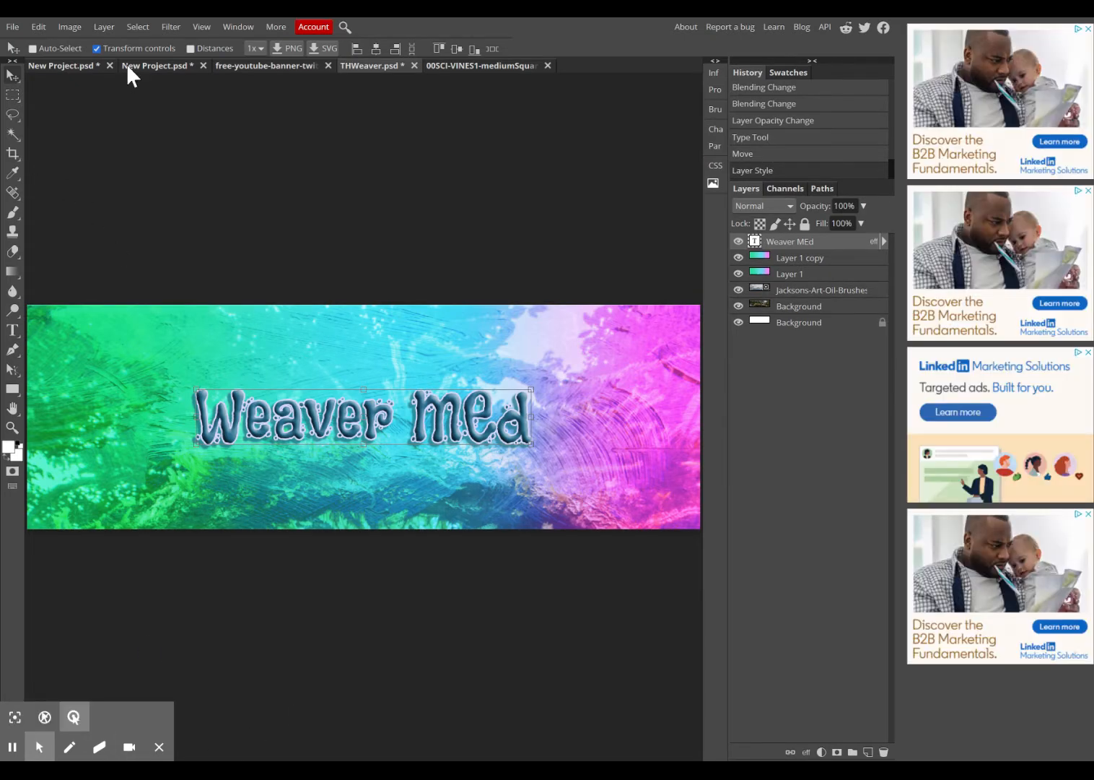
# Step: Export the square Weaver profile picture project as a PNG at 400 x 400 px and 100% quality
pyautogui.click(156, 65)
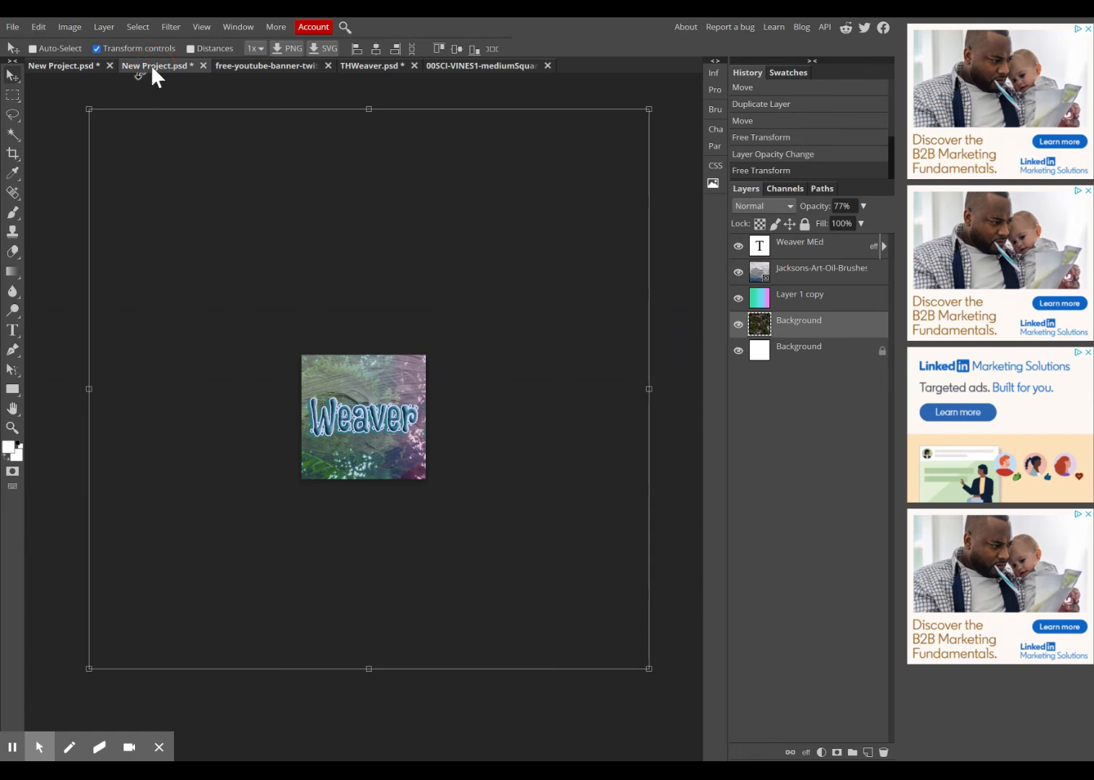
pyautogui.click(13, 27)
pyautogui.moveTo(64, 209)
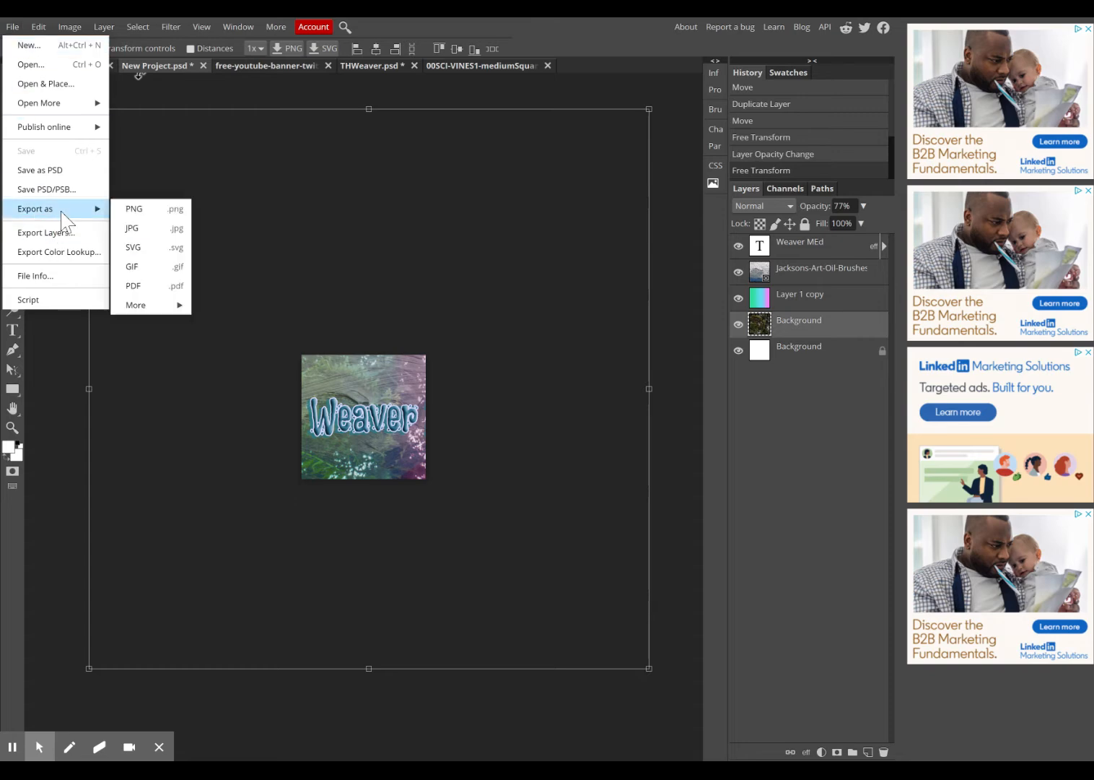
pyautogui.click(142, 208)
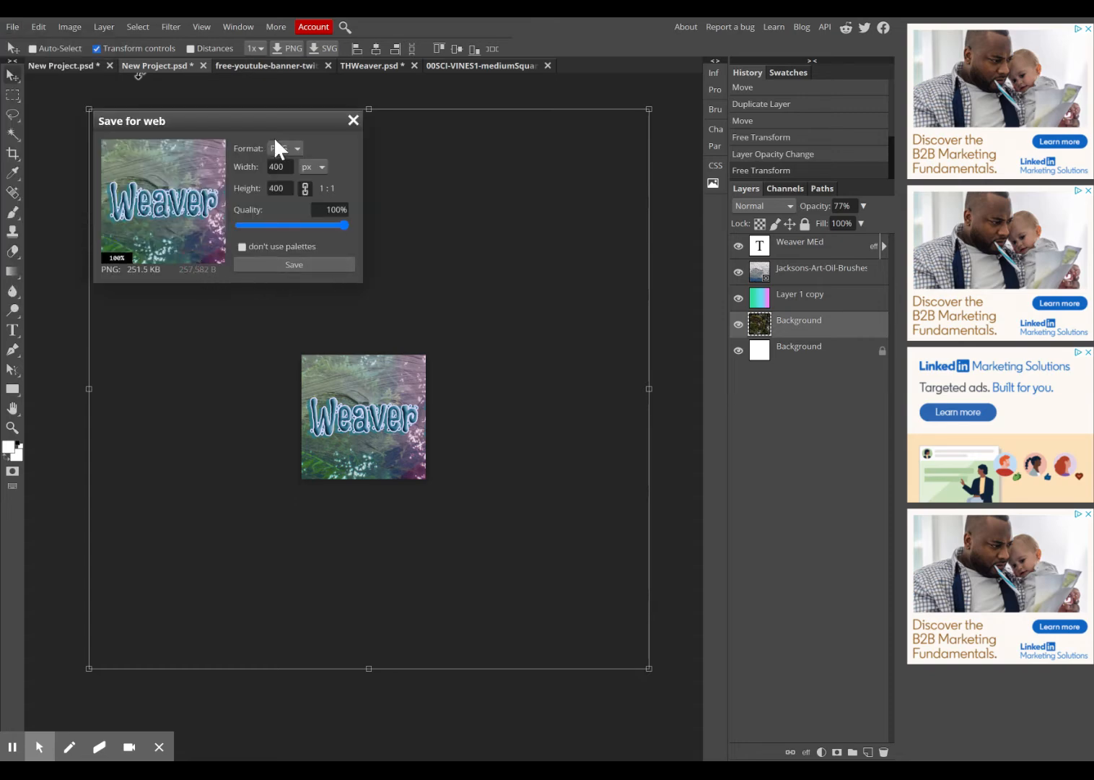
pyautogui.click(302, 266)
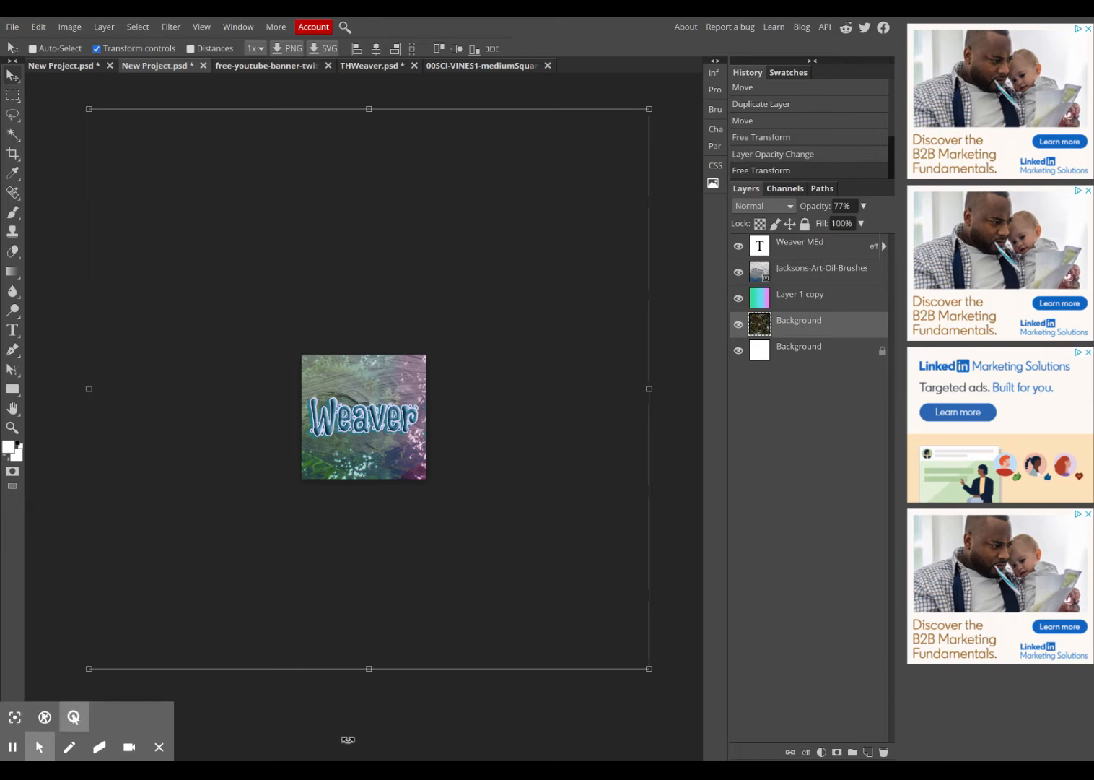
# Step: Create a new THWeaver project 2000 px wide and 500 px high with a white background
pyautogui.click(18, 27)
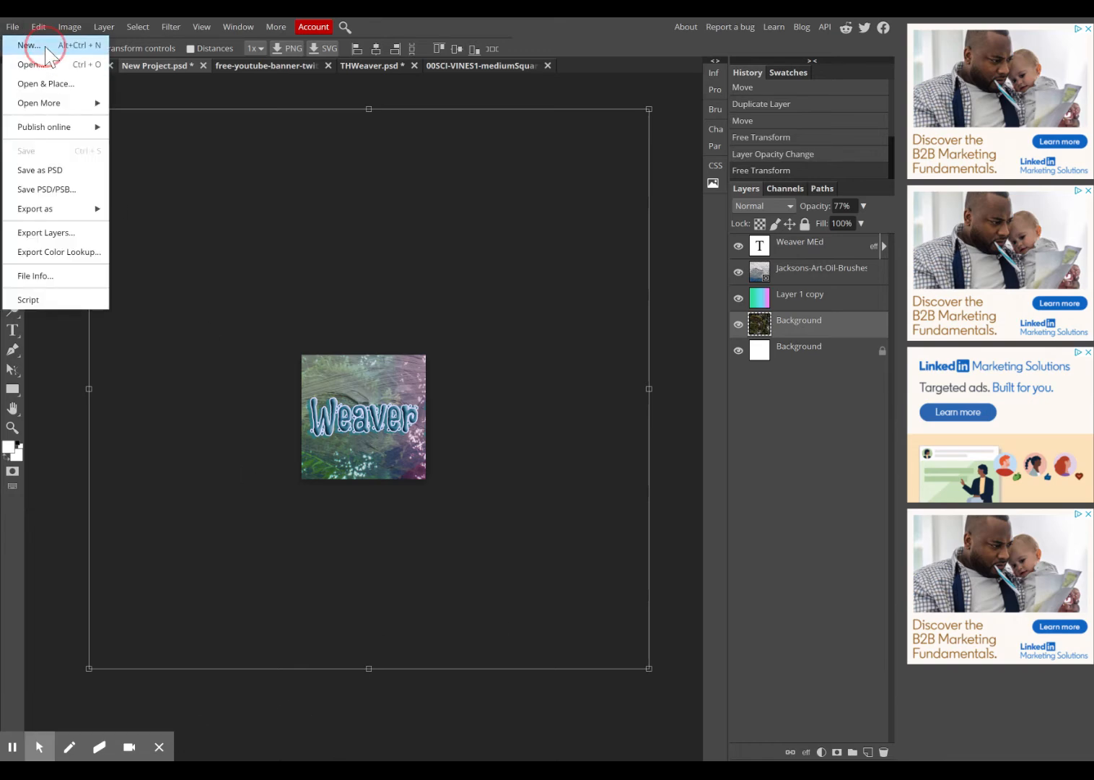
pyautogui.click(45, 48)
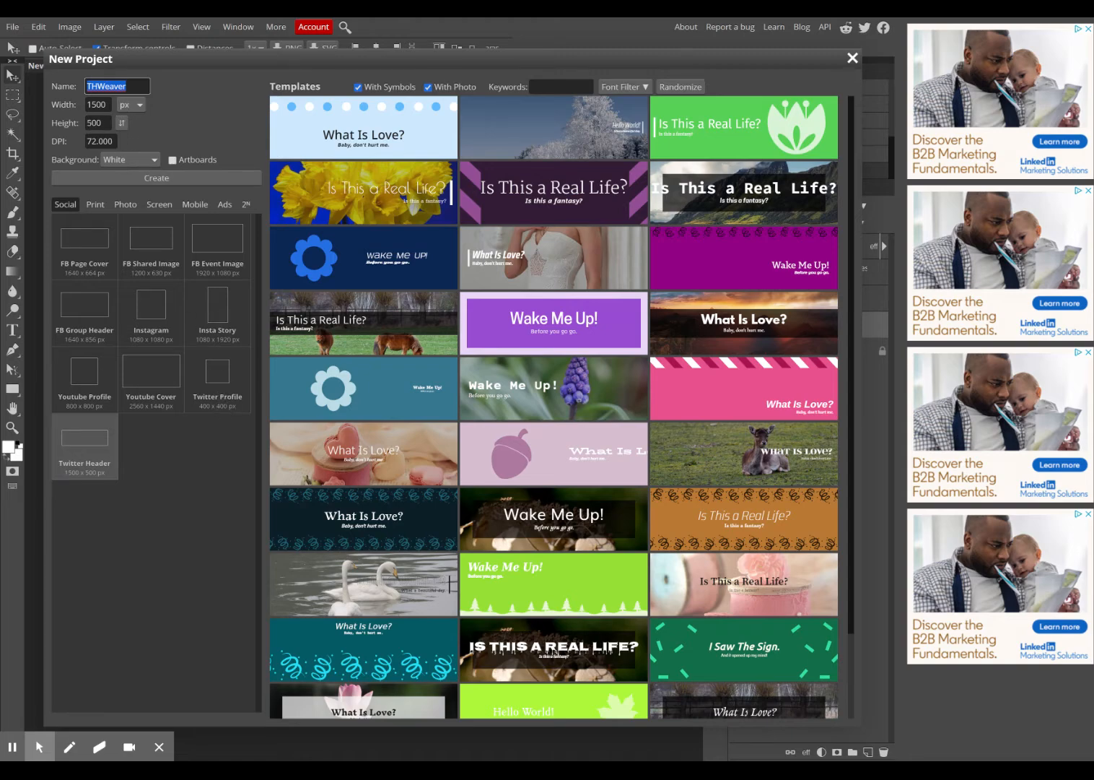
pyautogui.press('Tab')
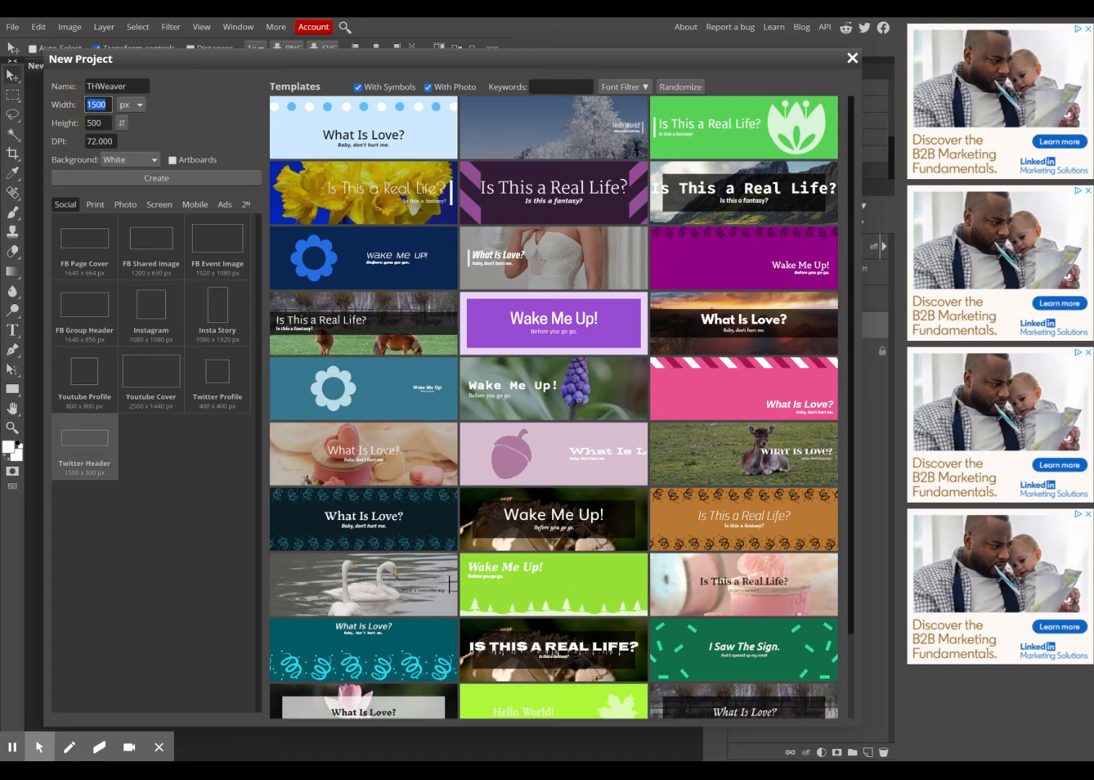
pyautogui.click(88, 104)
pyautogui.click(90, 105)
pyautogui.press('BackSpace')
pyautogui.write('2')
pyautogui.click(93, 105)
pyautogui.press('Delete')
pyautogui.write('0')
pyautogui.click(170, 178)
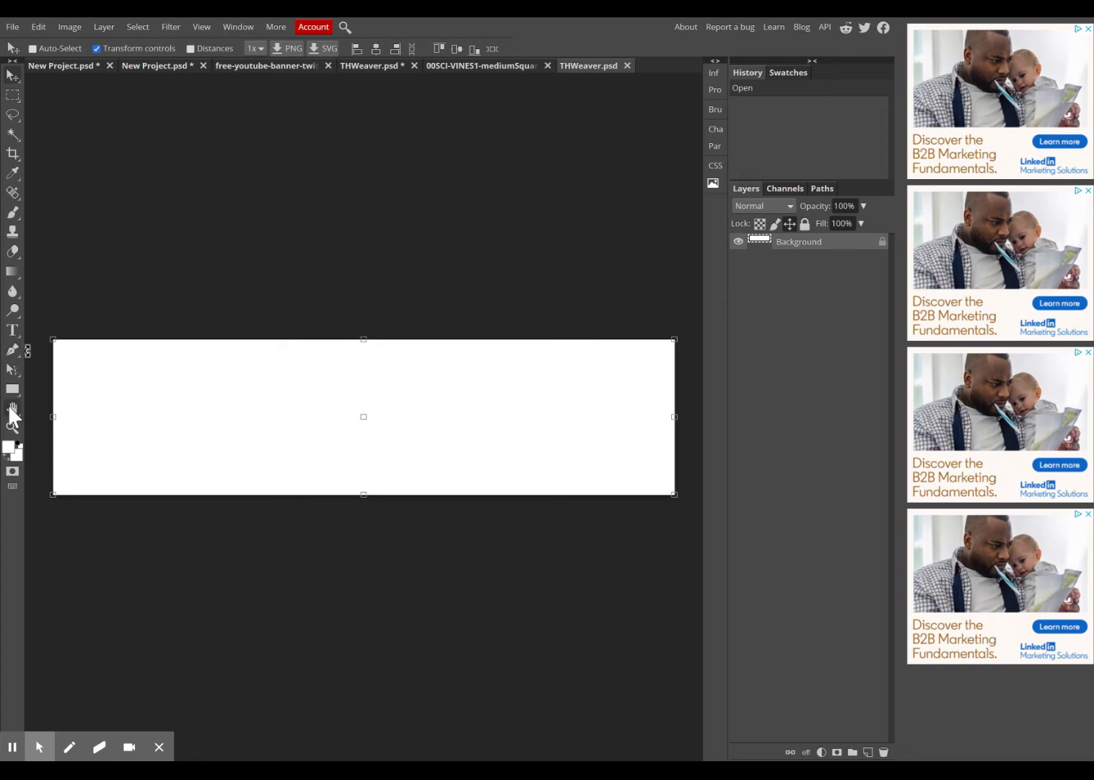
# Step: Fill the new blank canvas with black (000000) using the Paint Bucket Tool
pyautogui.click(12, 274)
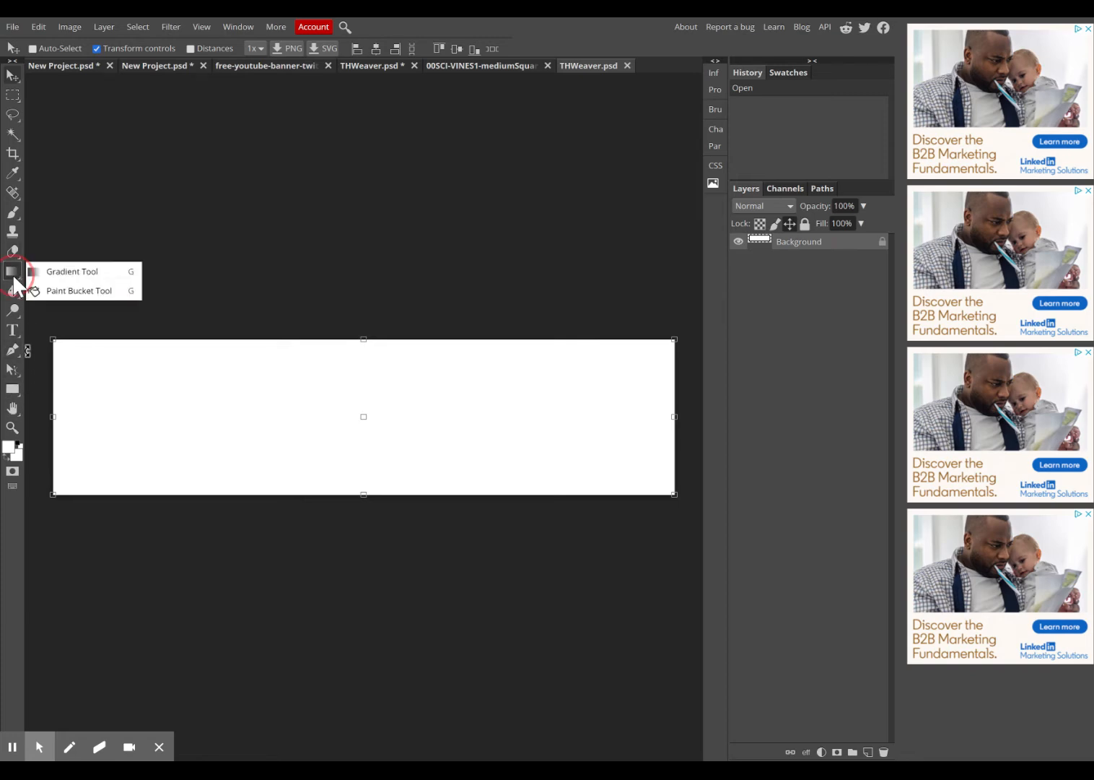
pyautogui.click(60, 292)
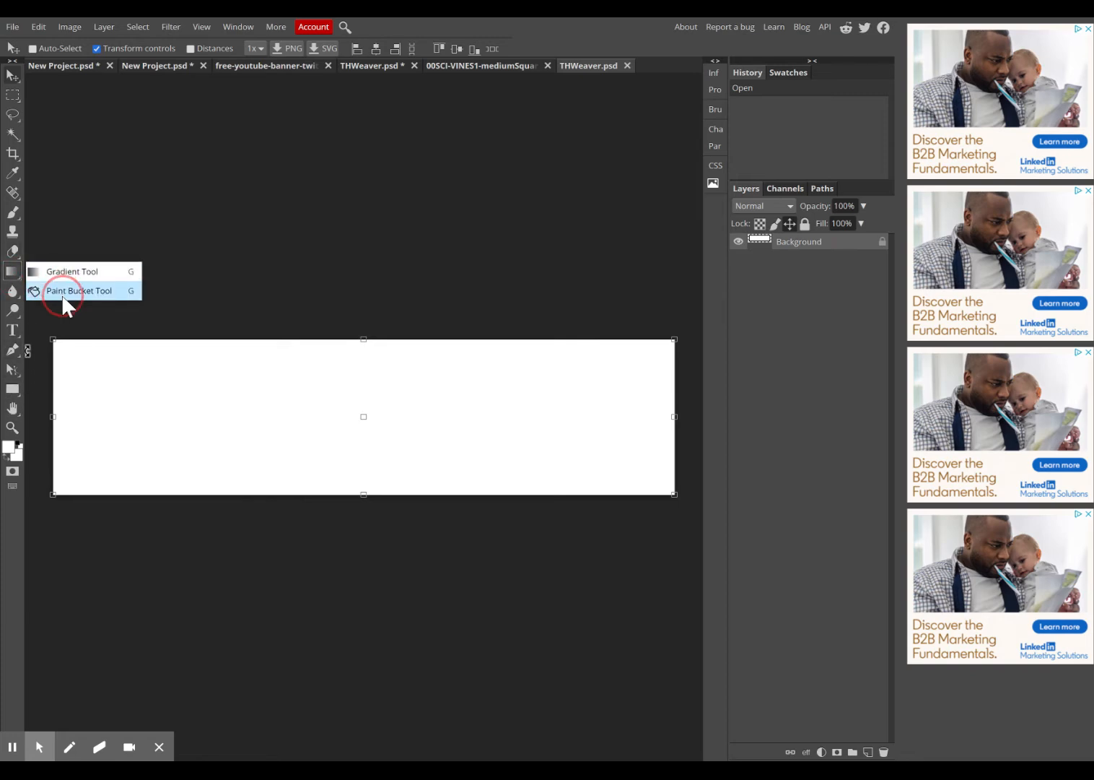
pyautogui.click(78, 291)
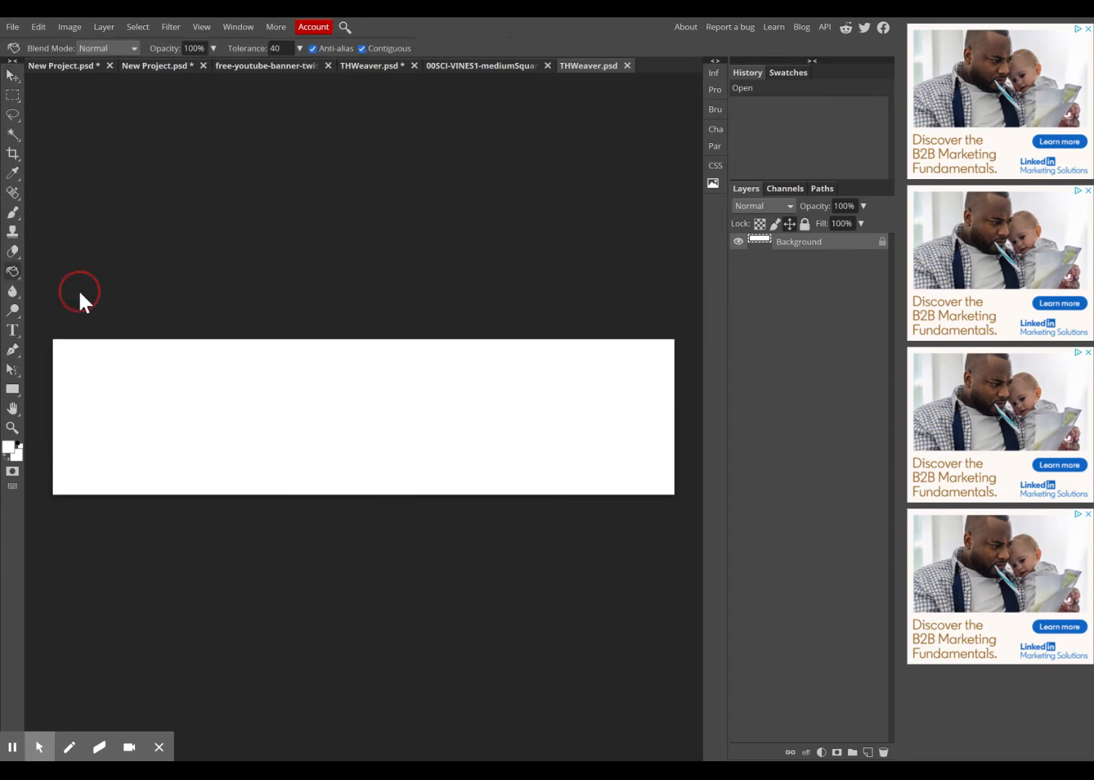
pyautogui.click(10, 446)
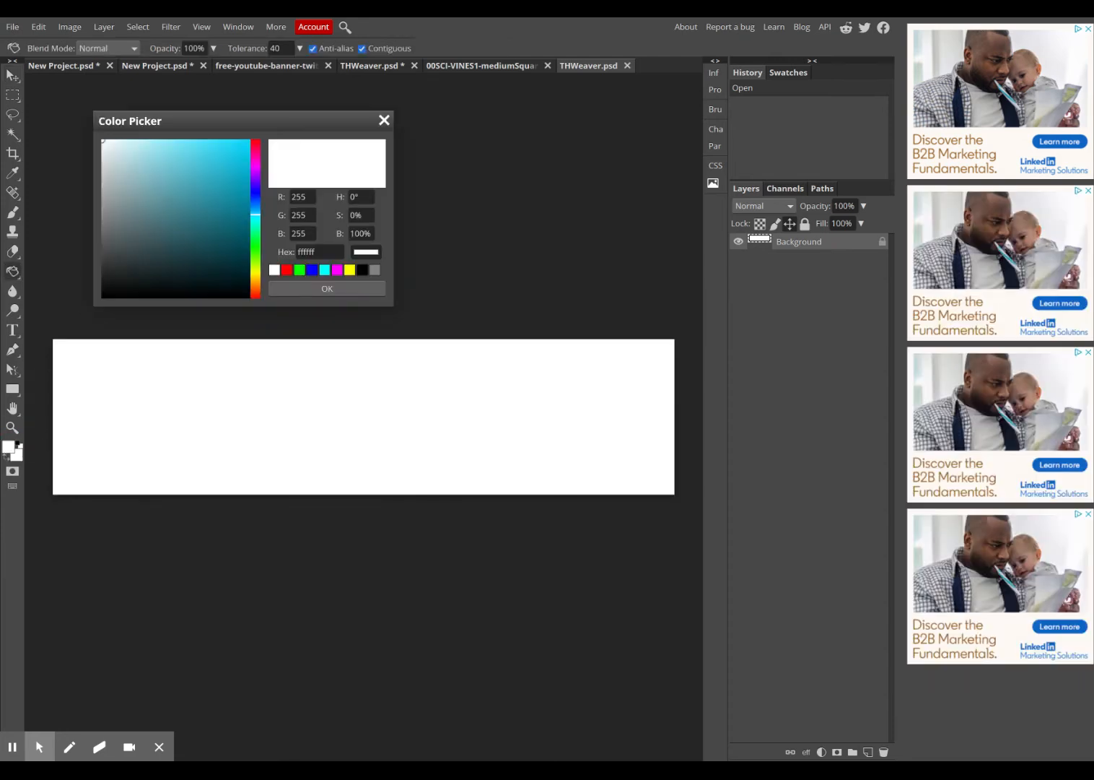
pyautogui.moveTo(173, 229); pyautogui.dragTo(106, 300)
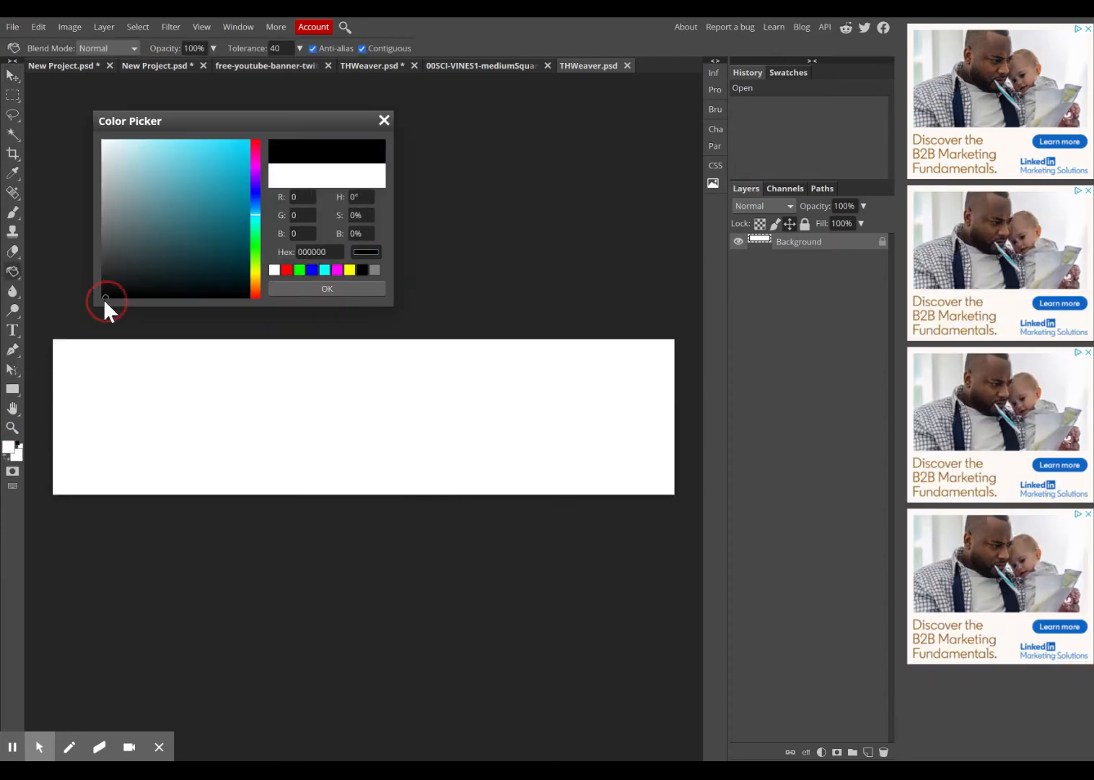
pyautogui.click(341, 291)
pyautogui.click(223, 429)
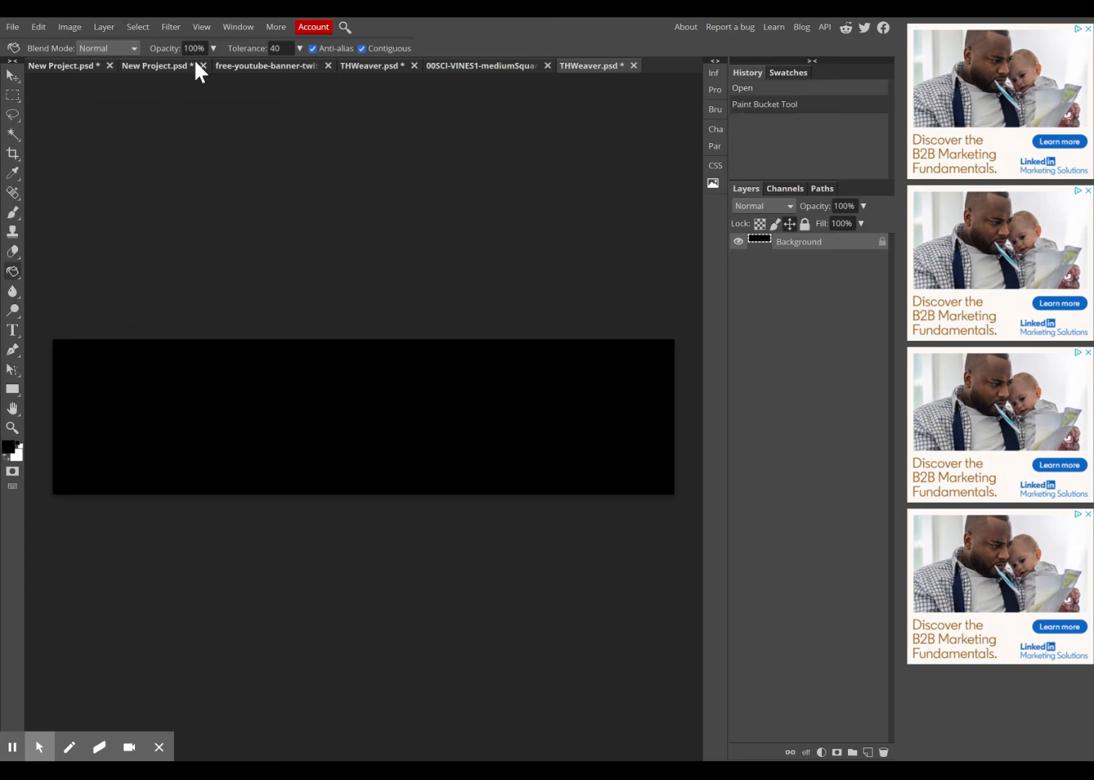
# Step: Open the exported TPWeaver and THWeaver images as separate documents
pyautogui.click(12, 27)
pyautogui.click(46, 69)
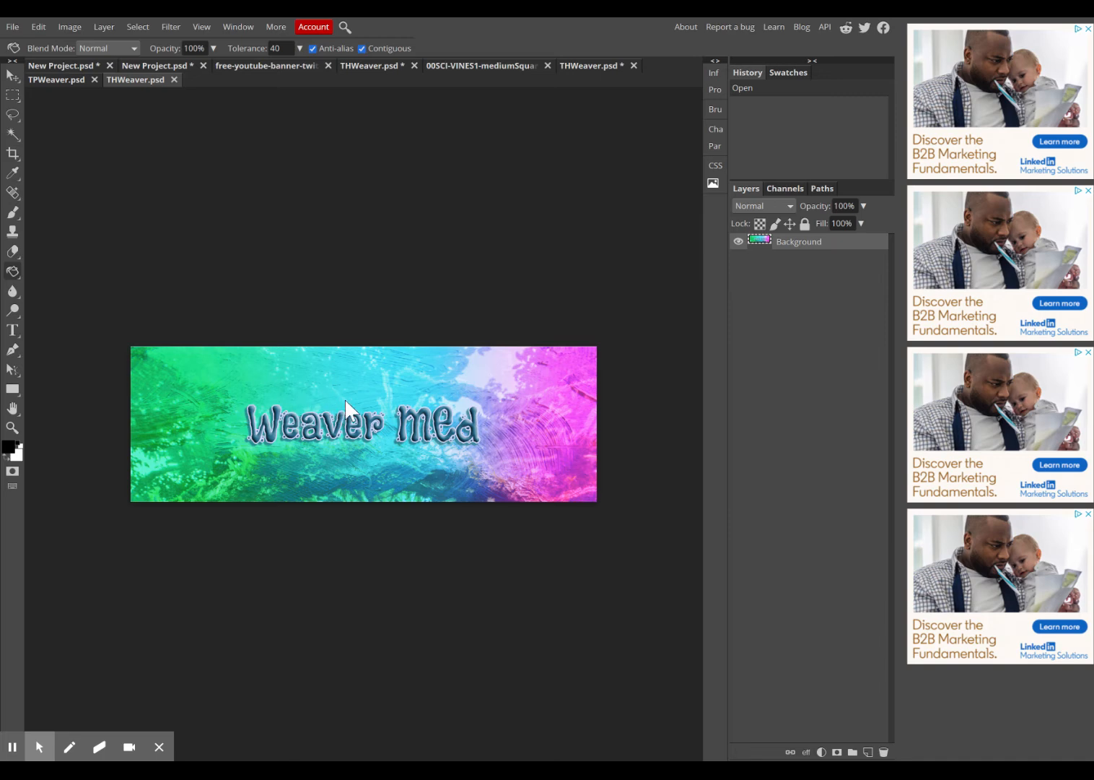
# Step: Close both New Project documents and the 00SCI-VINES1 photo
pyautogui.click(68, 65)
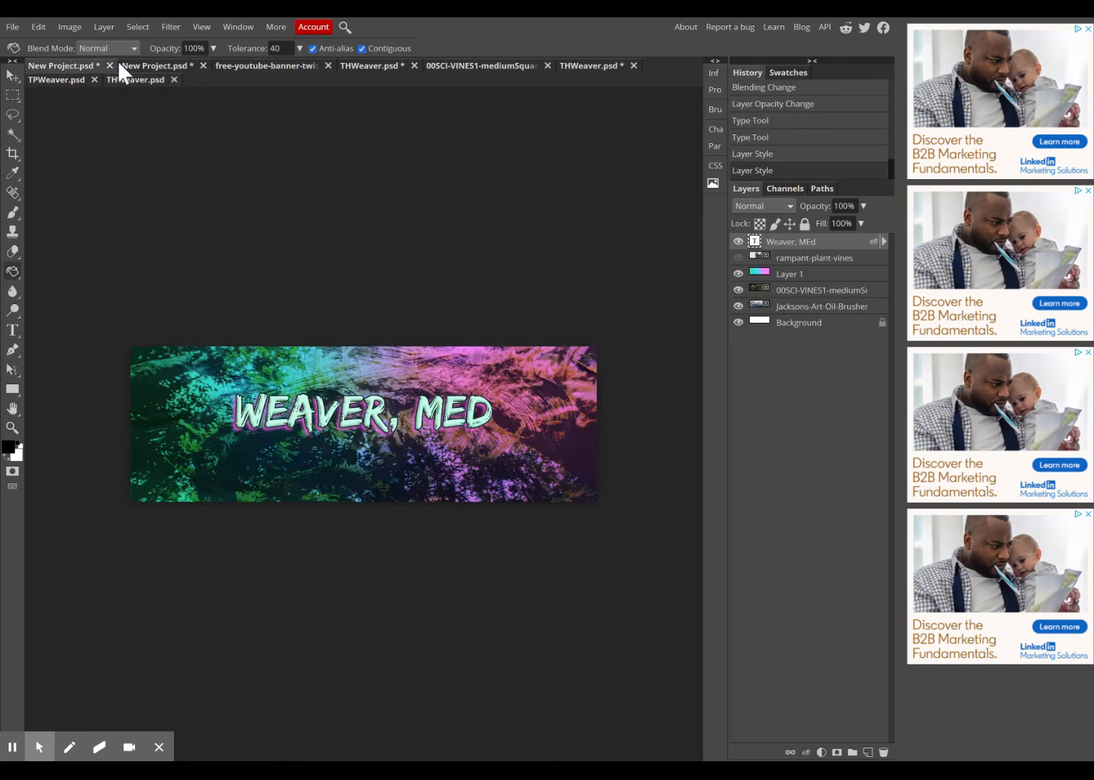
pyautogui.click(110, 66)
pyautogui.click(610, 67)
pyautogui.click(157, 65)
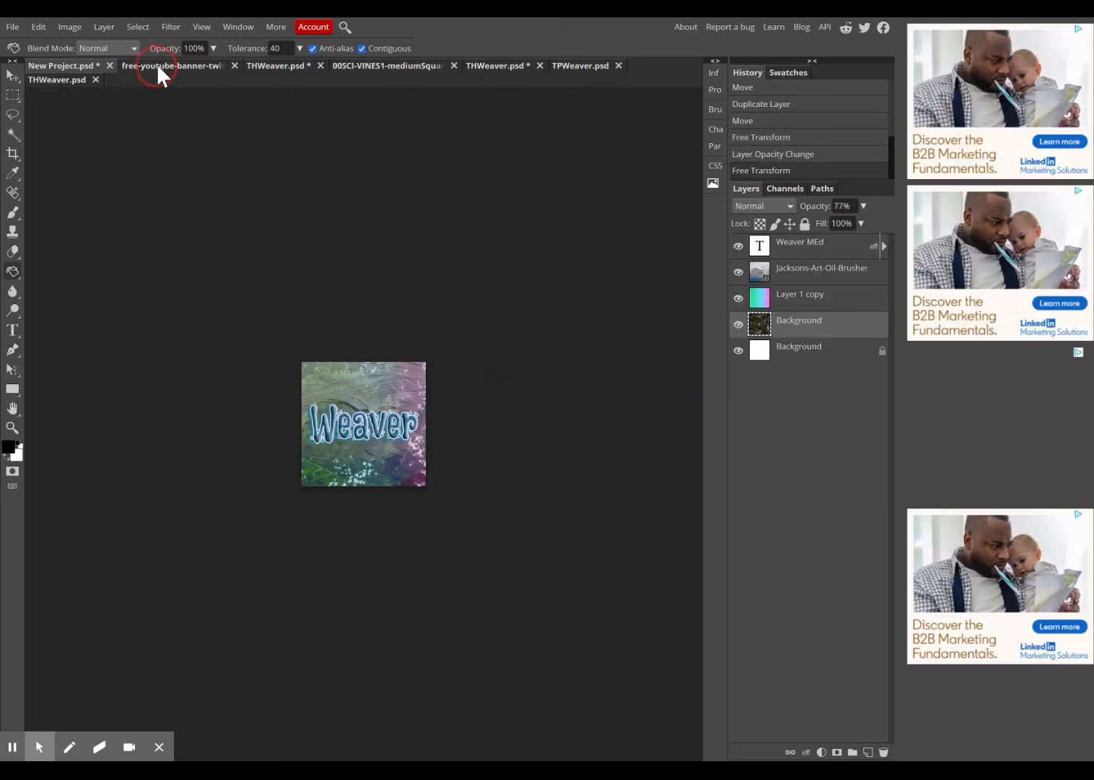
pyautogui.click(82, 64)
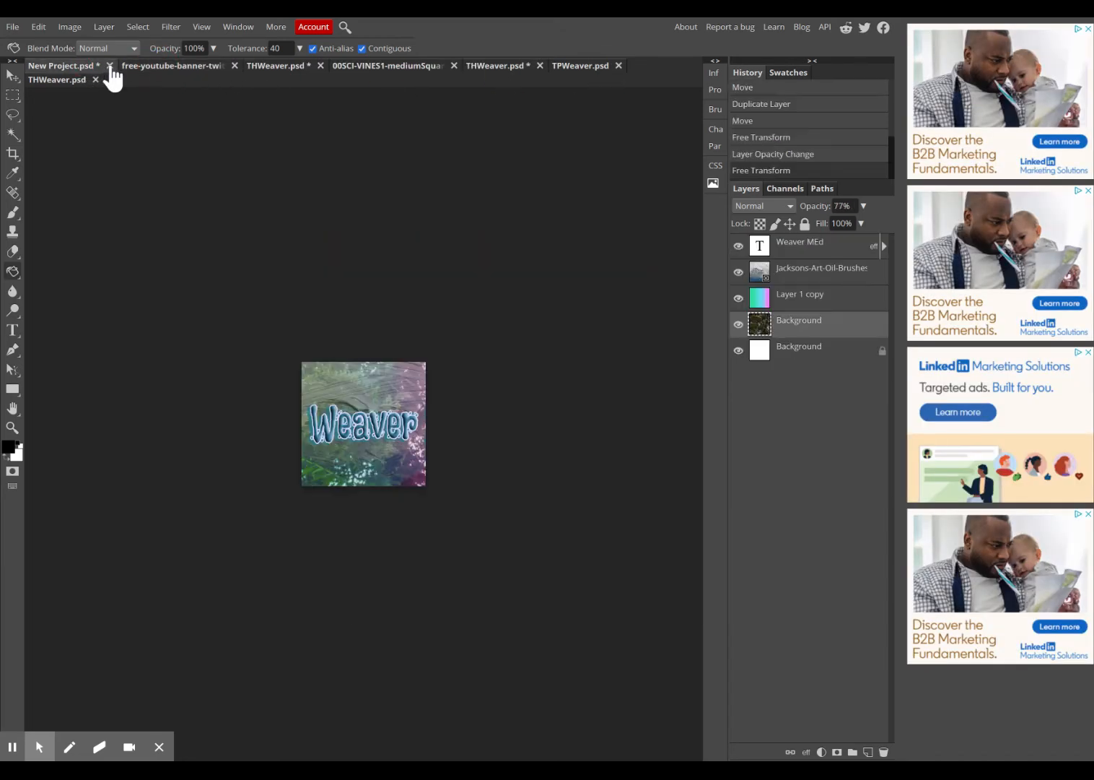
pyautogui.click(110, 65)
pyautogui.click(408, 67)
pyautogui.click(303, 66)
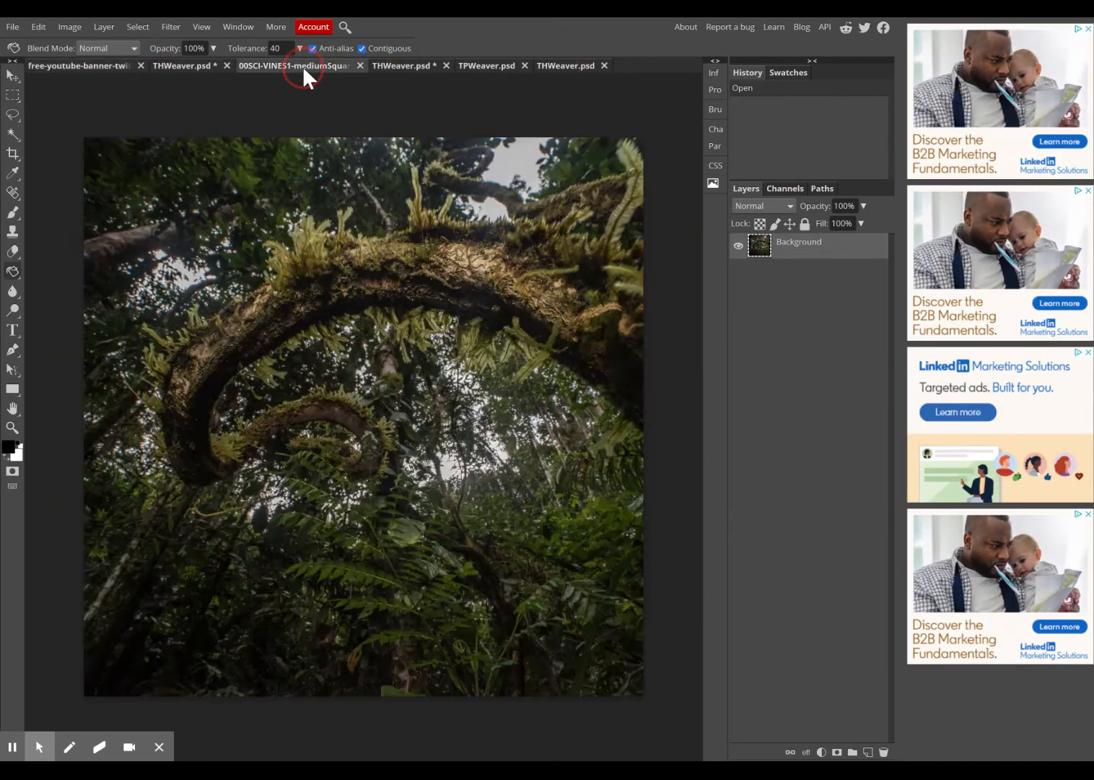
pyautogui.click(360, 66)
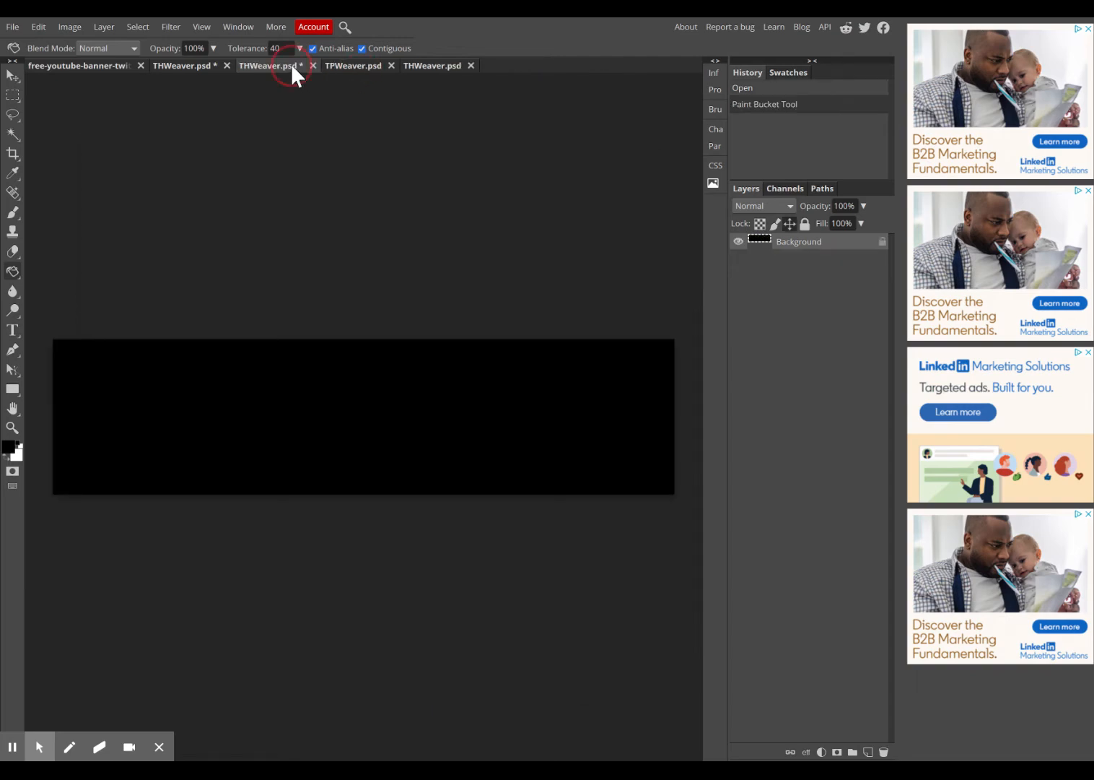
# Step: Look through the open THWeaver header and black canvas documents, finishing on the TPWeaver profile picture document
pyautogui.click(361, 64)
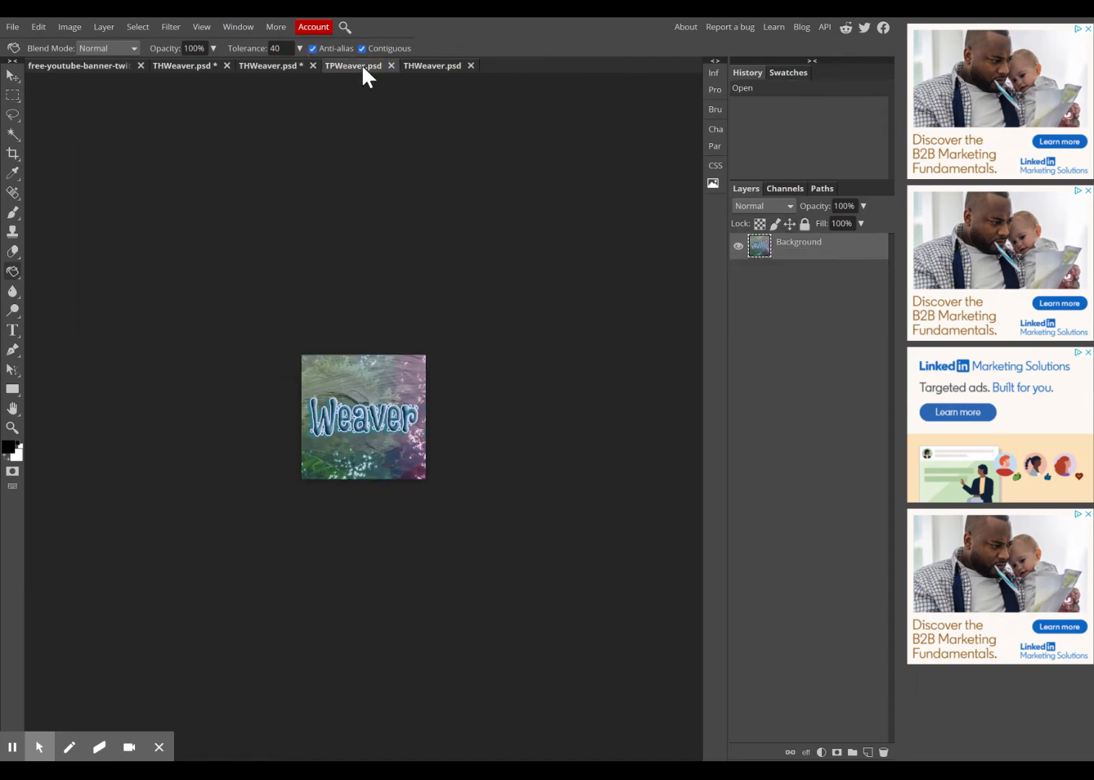
pyautogui.click(276, 64)
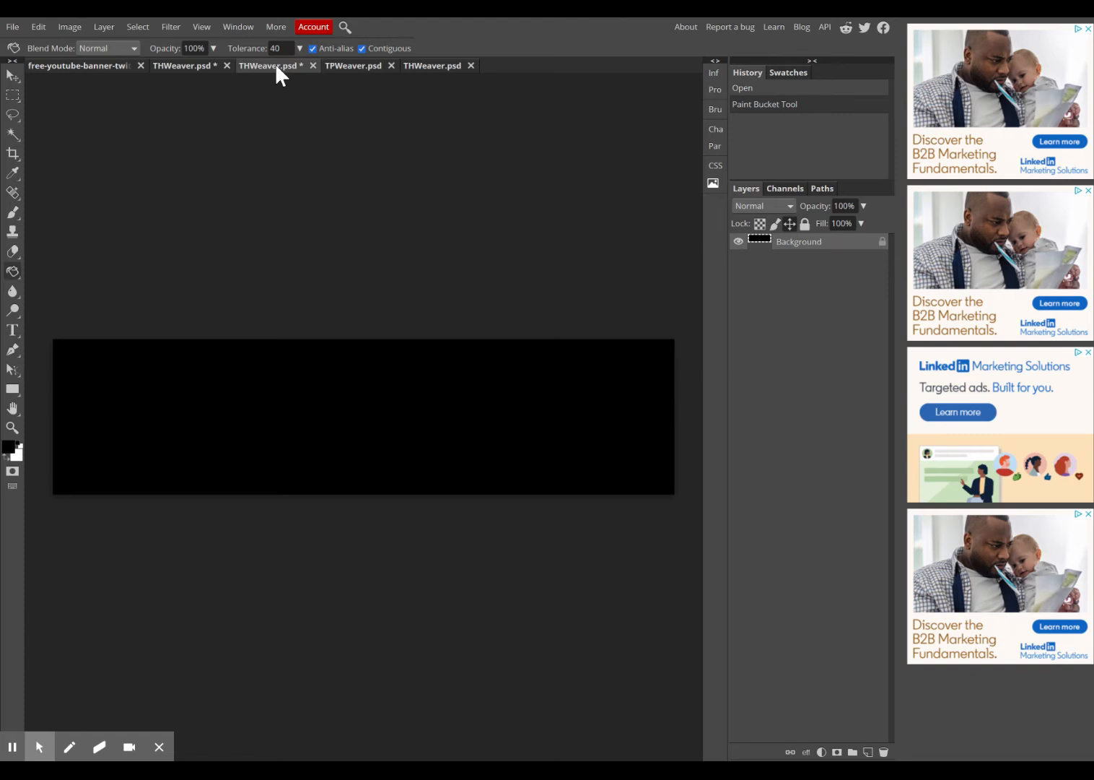
pyautogui.click(344, 66)
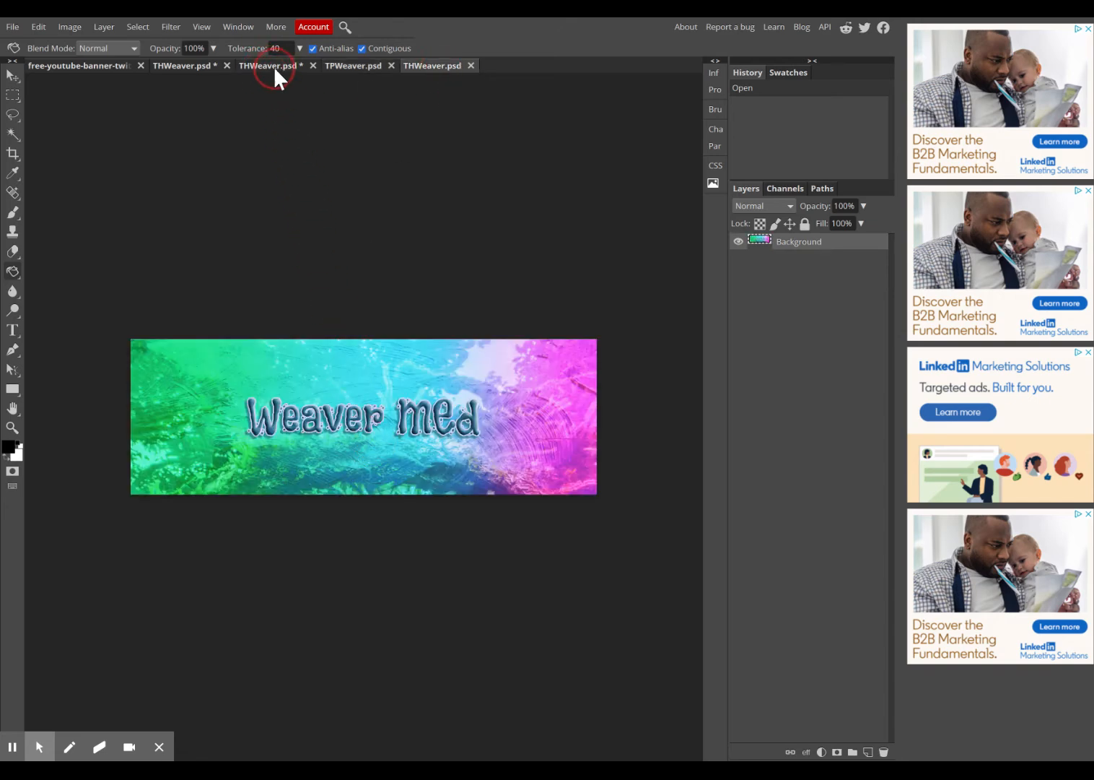
pyautogui.click(192, 67)
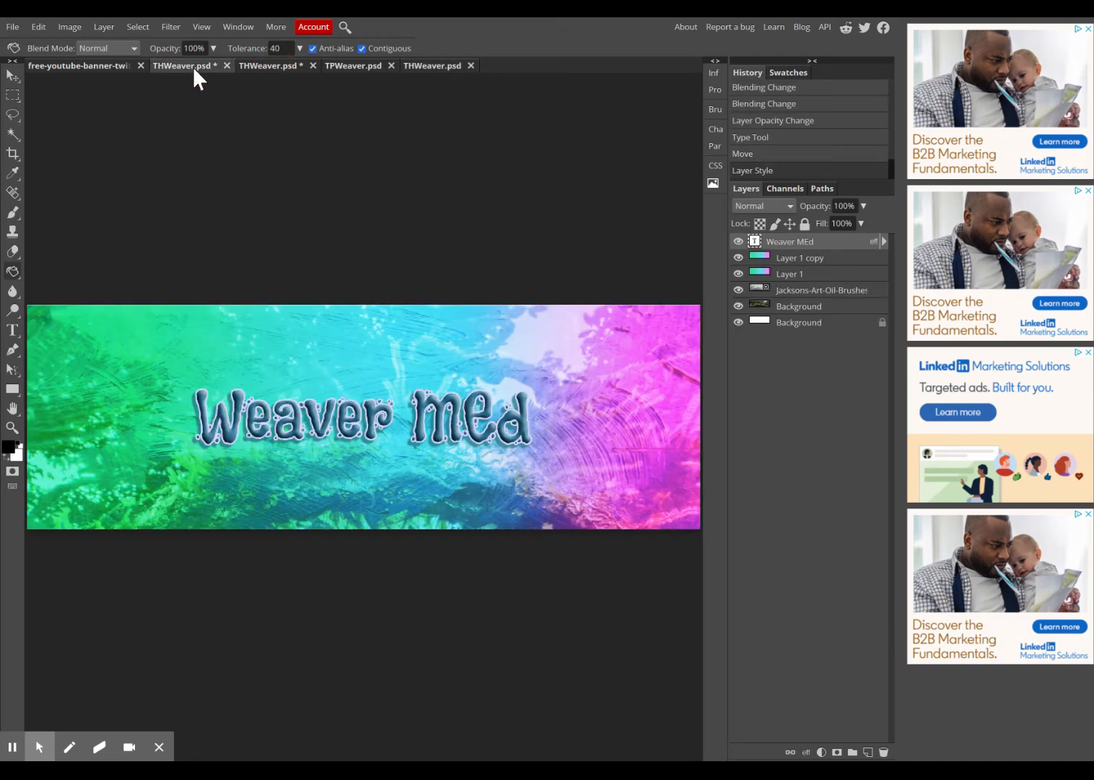
pyautogui.click(286, 64)
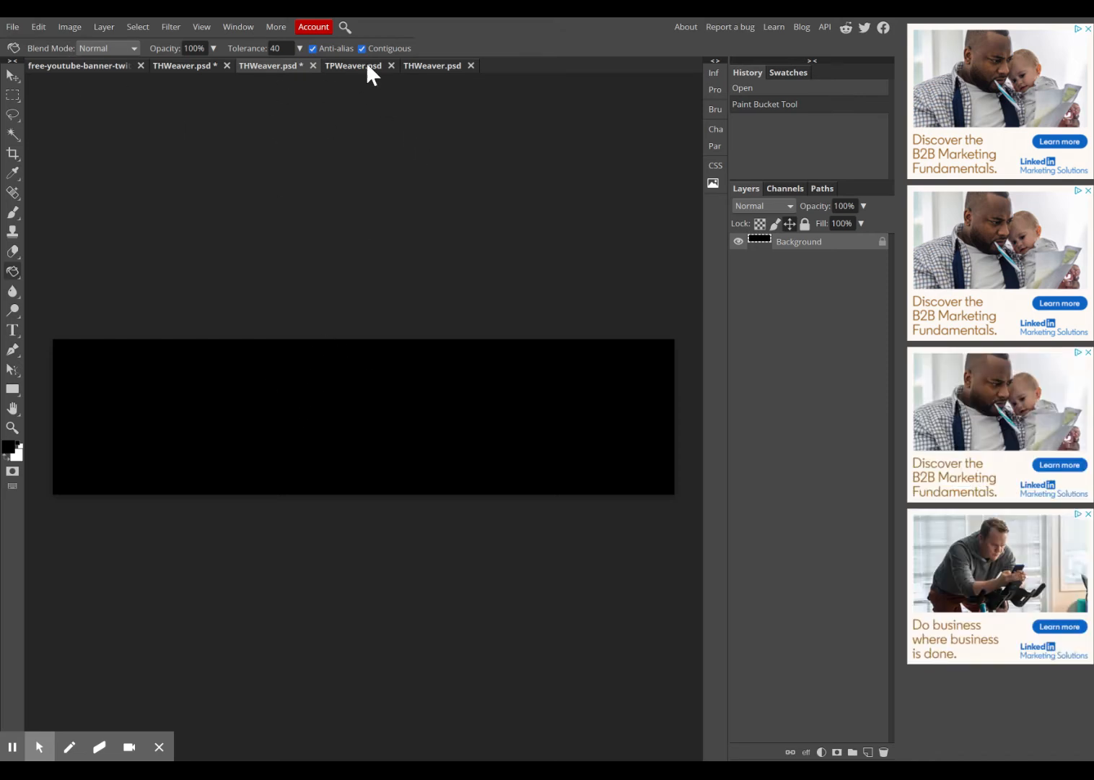
pyautogui.click(366, 64)
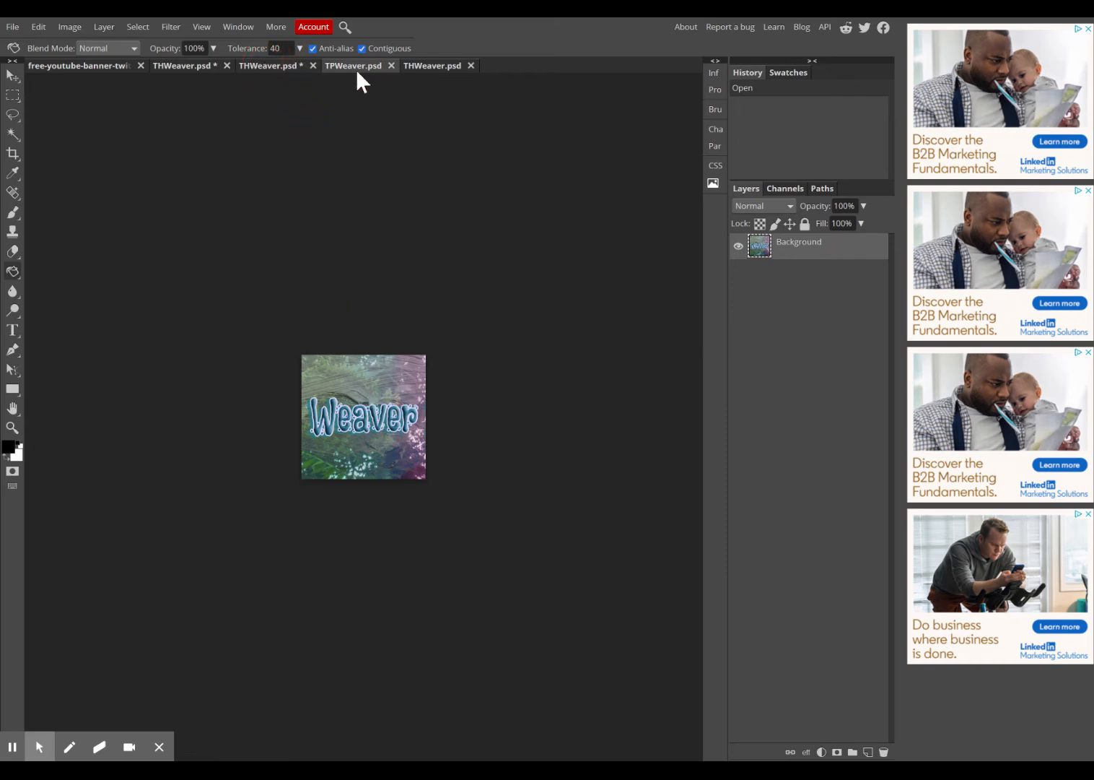
pyautogui.click(375, 410)
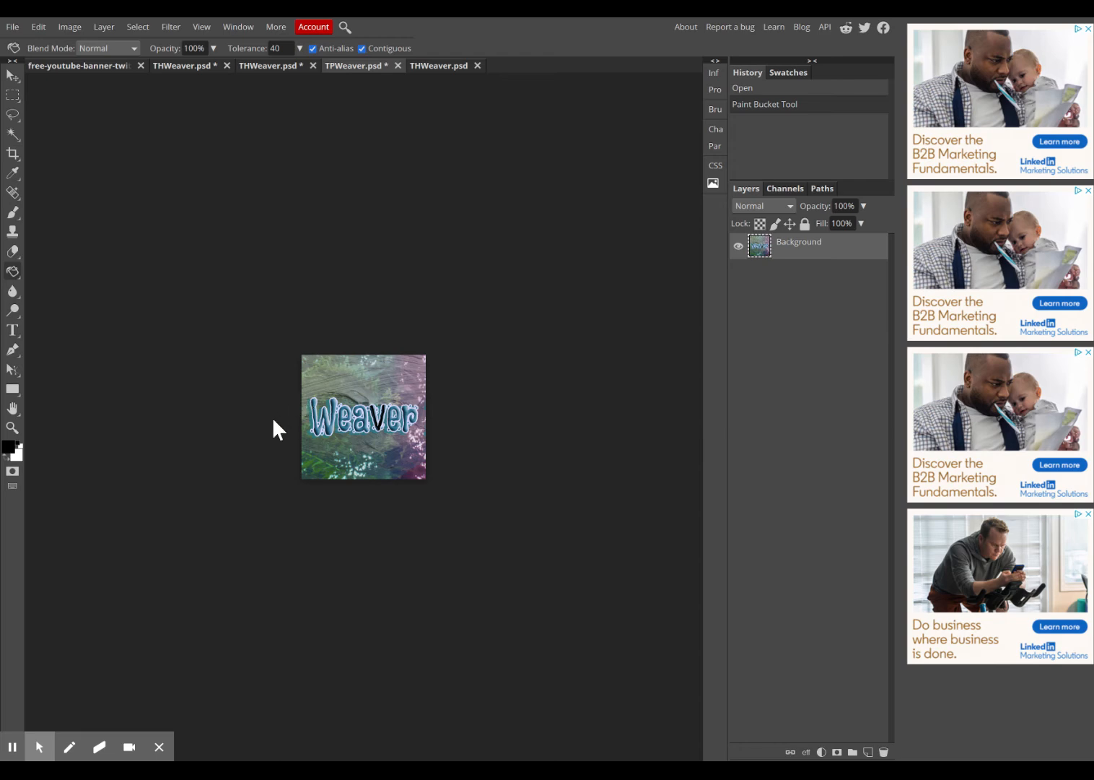
pyautogui.click(307, 389)
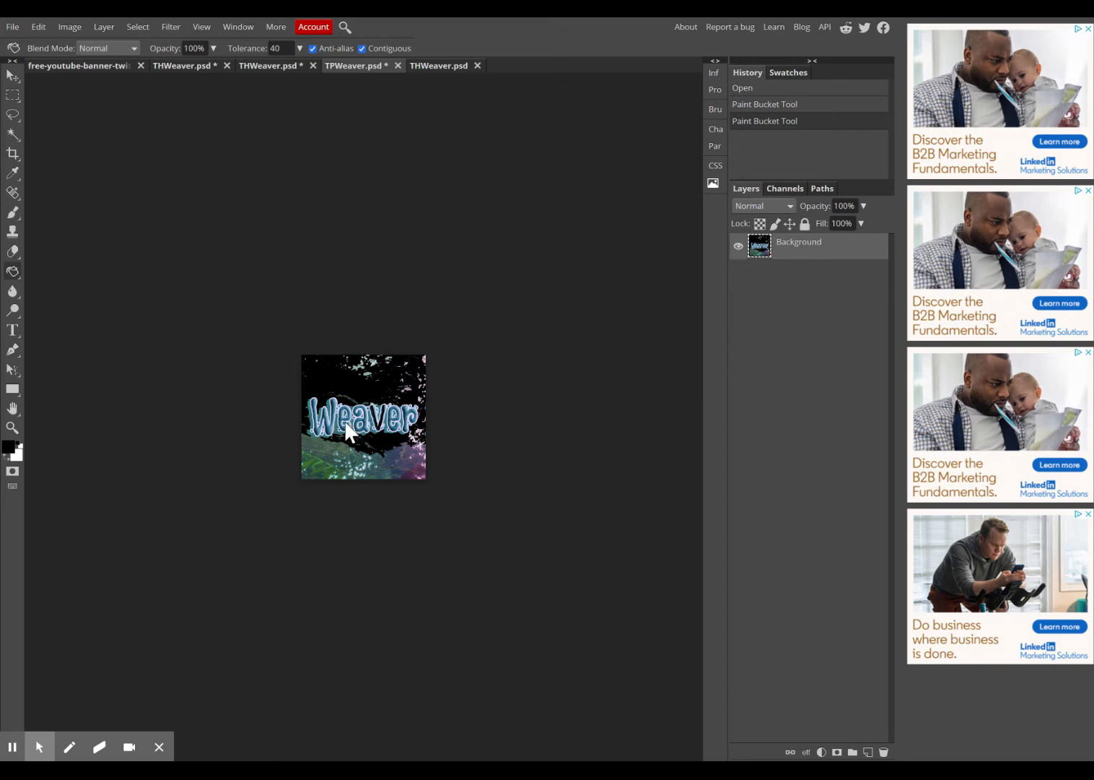
pyautogui.hotkey('ctrl', 'z')
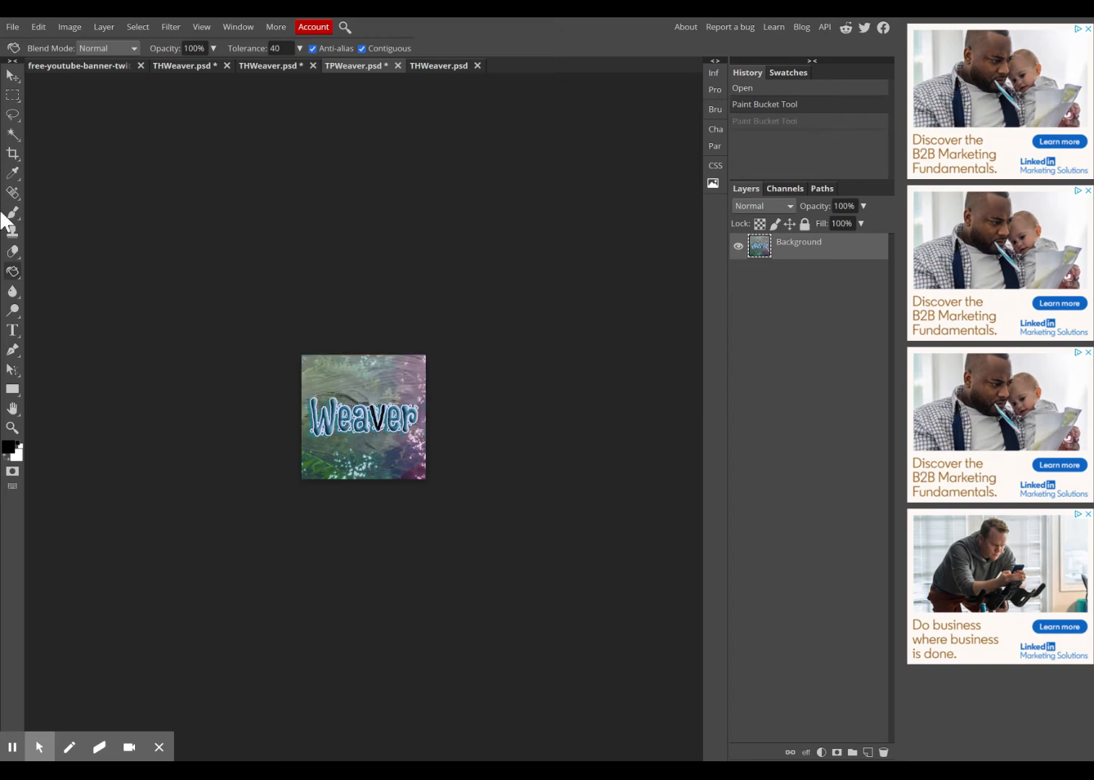
# Step: Switch to the Move Tool and undo the remaining Paint Bucket fill on the profile picture
pyautogui.click(13, 75)
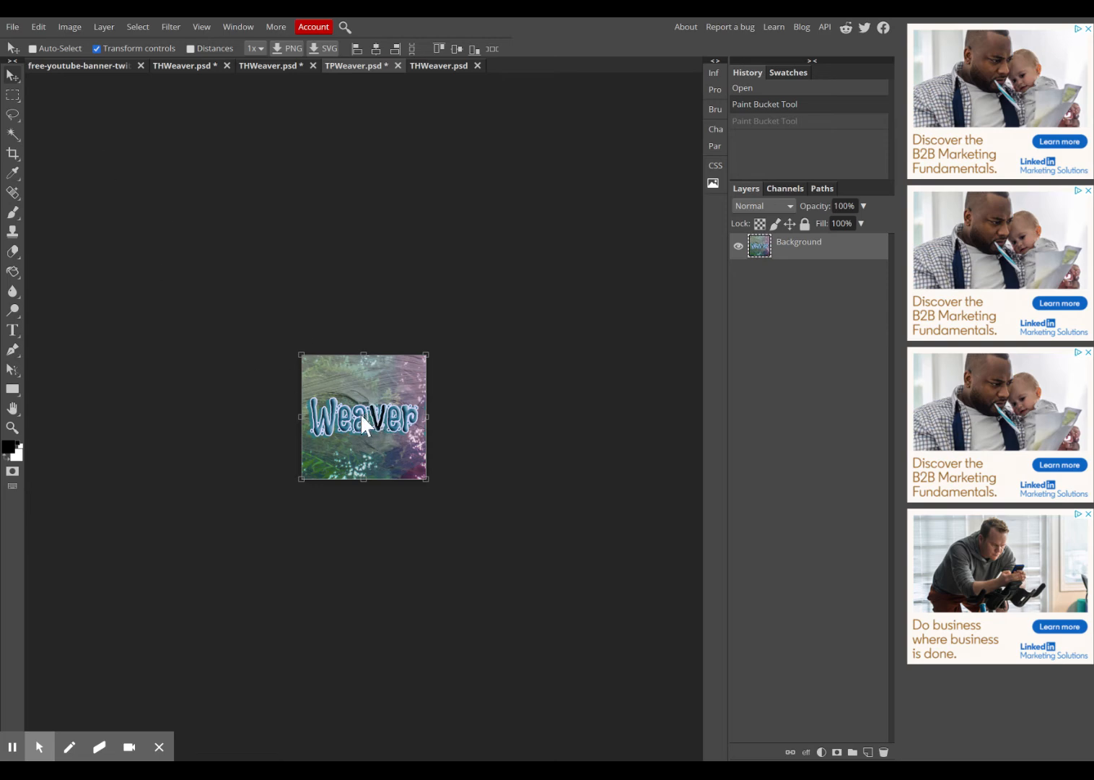
pyautogui.press('ctrl')
pyautogui.hotkey('ctrl', 'z')
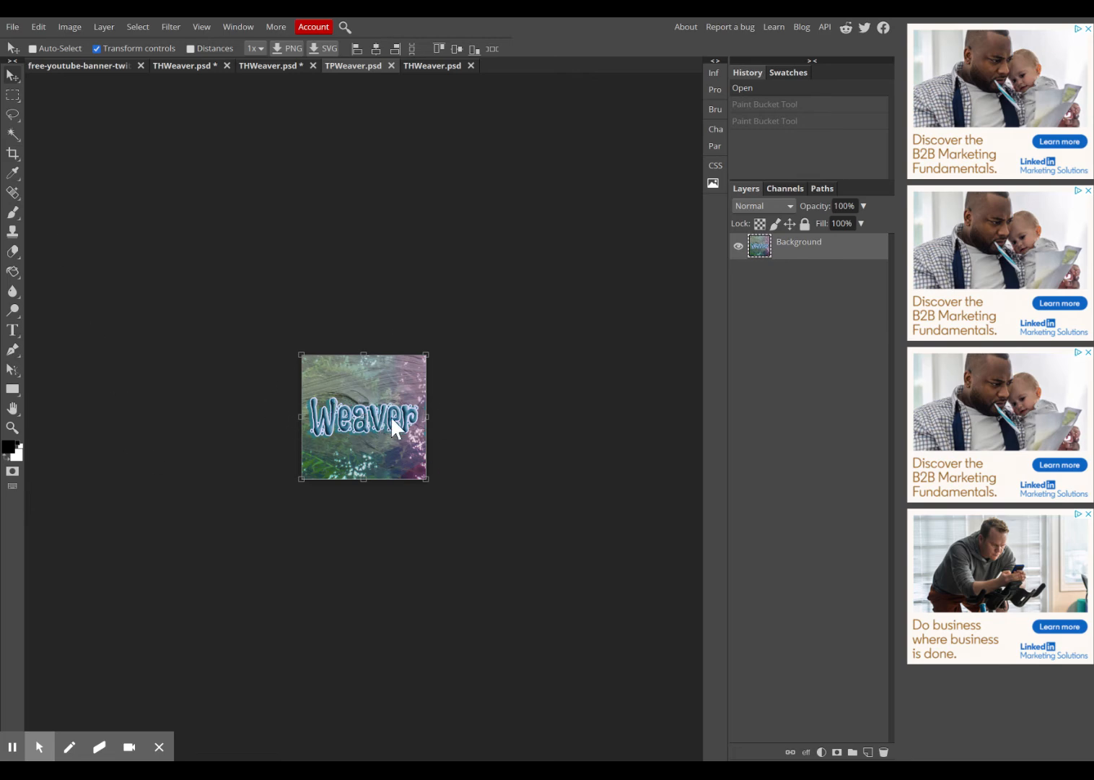
# Step: Copy the TPWeaver profile picture and the THWeaver header onto the black canvas, placing the header near its left end
pyautogui.moveTo(373, 415); pyautogui.dragTo(347, 378)
pyautogui.click(431, 68)
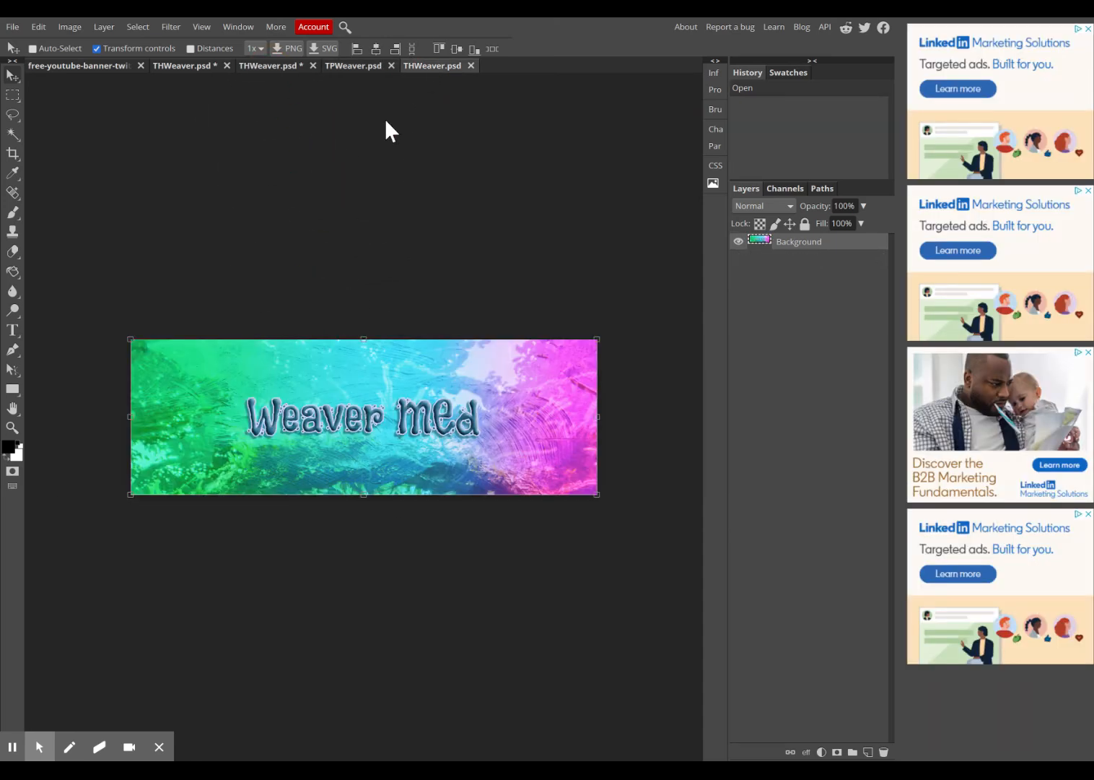
pyautogui.moveTo(500, 429); pyautogui.dragTo(523, 393)
pyautogui.moveTo(462, 431); pyautogui.dragTo(377, 446)
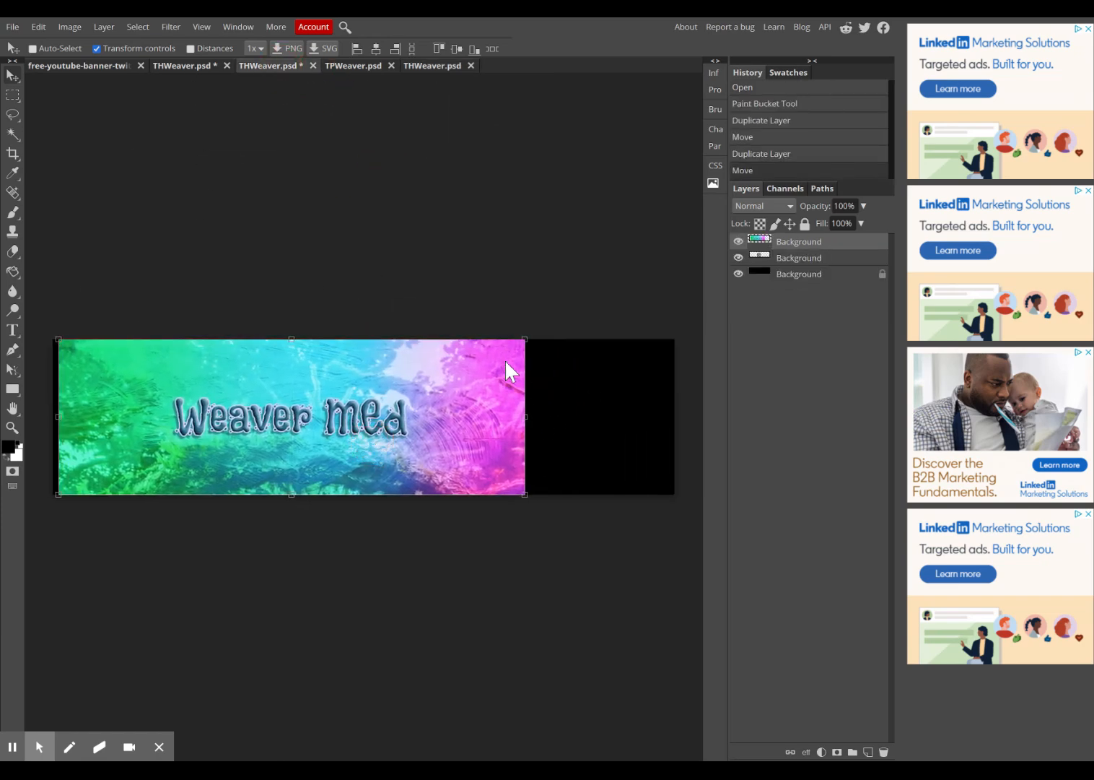
# Step: Scale the header layer proportionally to 92.33% and move it above the canvas to uncover the profile picture
pyautogui.moveTo(525, 339); pyautogui.dragTo(499, 351)
pyautogui.moveTo(467, 399); pyautogui.dragTo(465, 395)
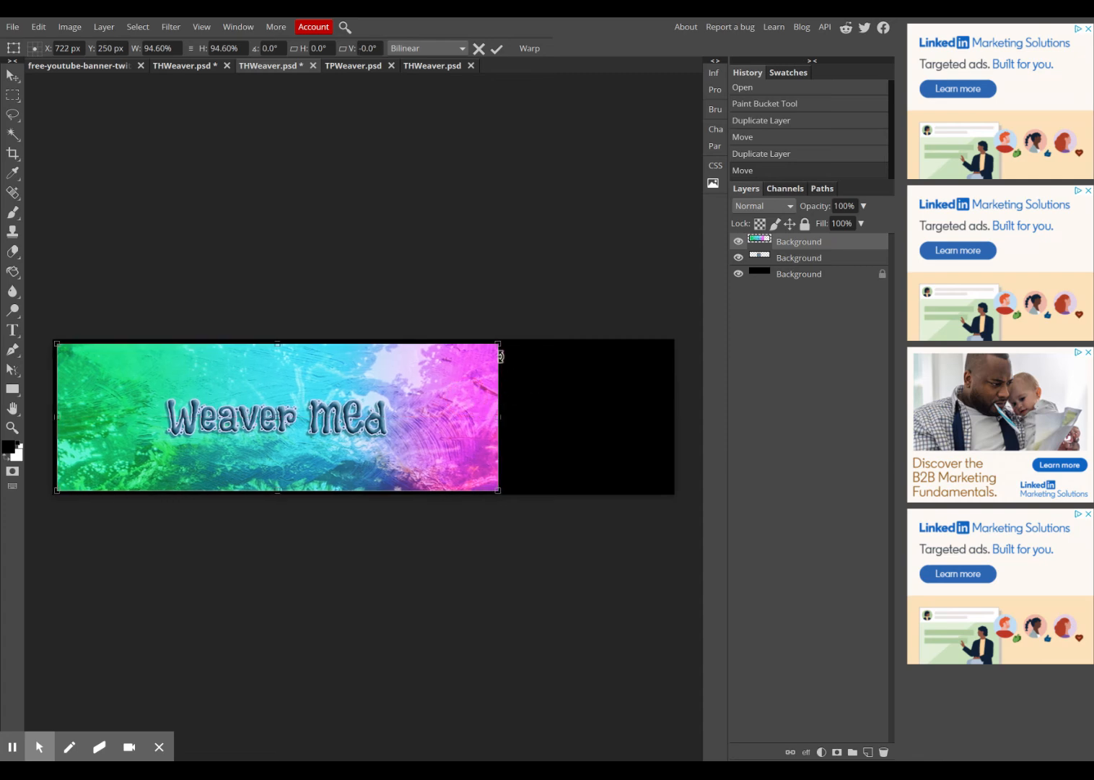
pyautogui.moveTo(498, 343); pyautogui.dragTo(489, 347)
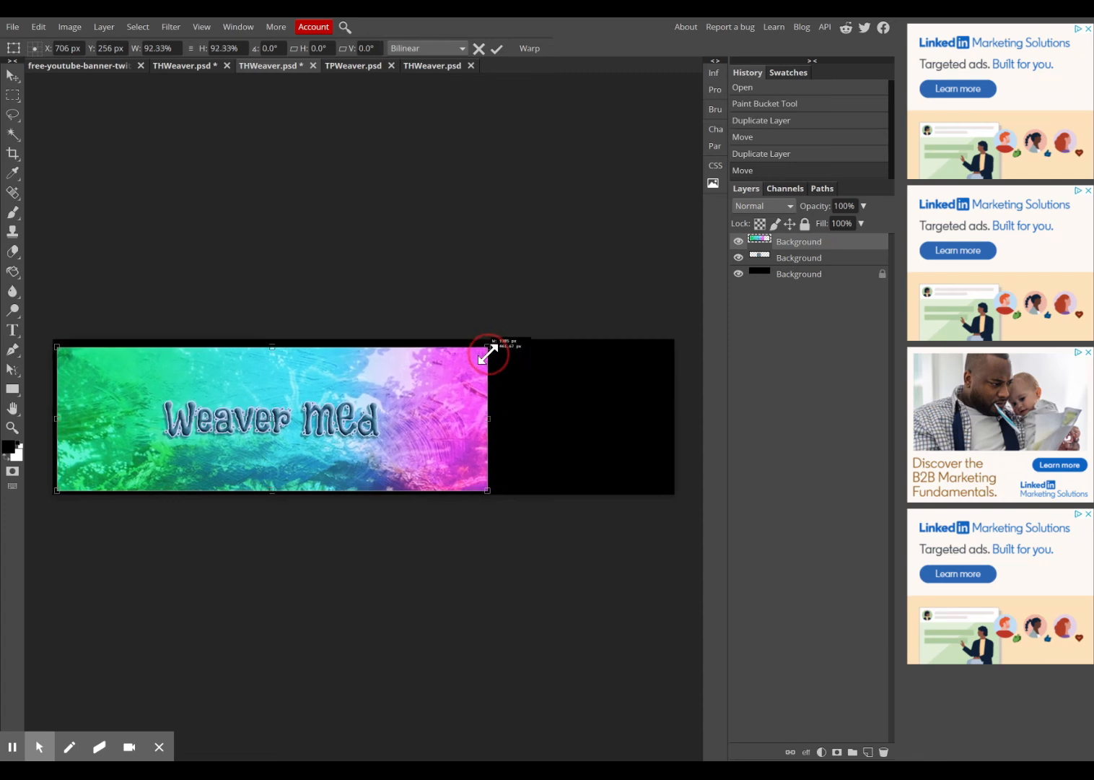
pyautogui.moveTo(455, 416); pyautogui.dragTo(381, 288)
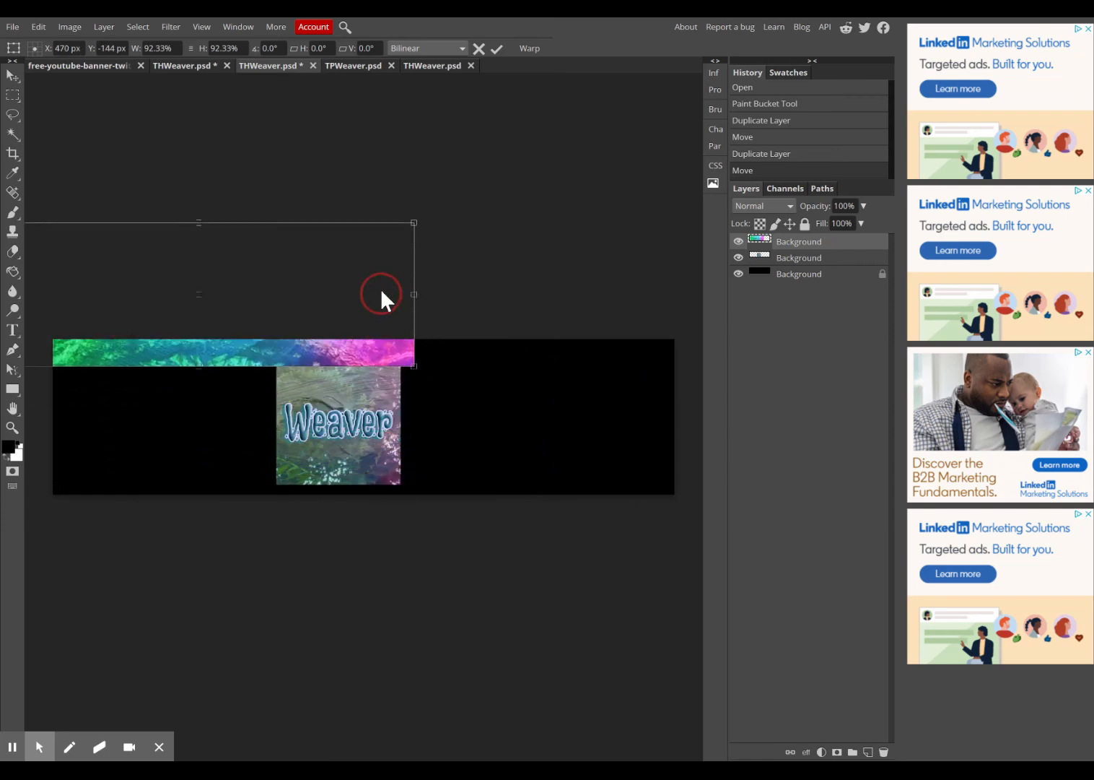
pyautogui.moveTo(363, 447); pyautogui.dragTo(501, 413)
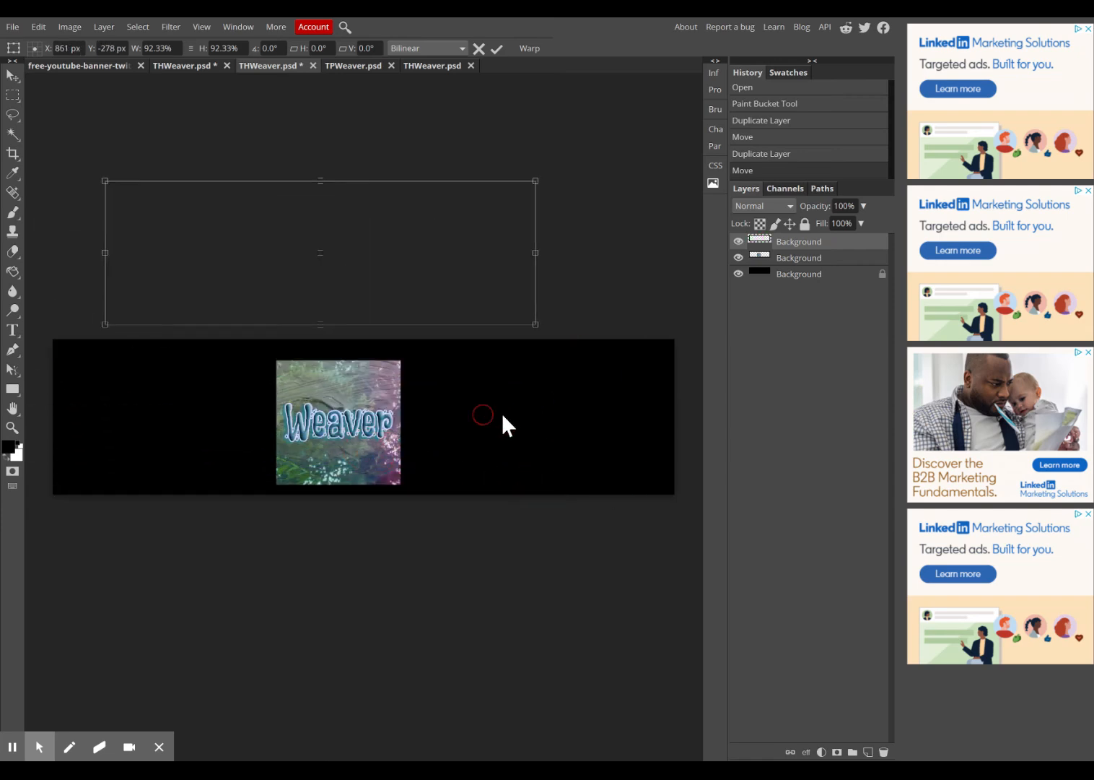
# Step: Move the profile picture layer to the canvas's right end and the header layer back to the left end
pyautogui.click(787, 260)
pyautogui.moveTo(381, 426); pyautogui.dragTo(650, 420)
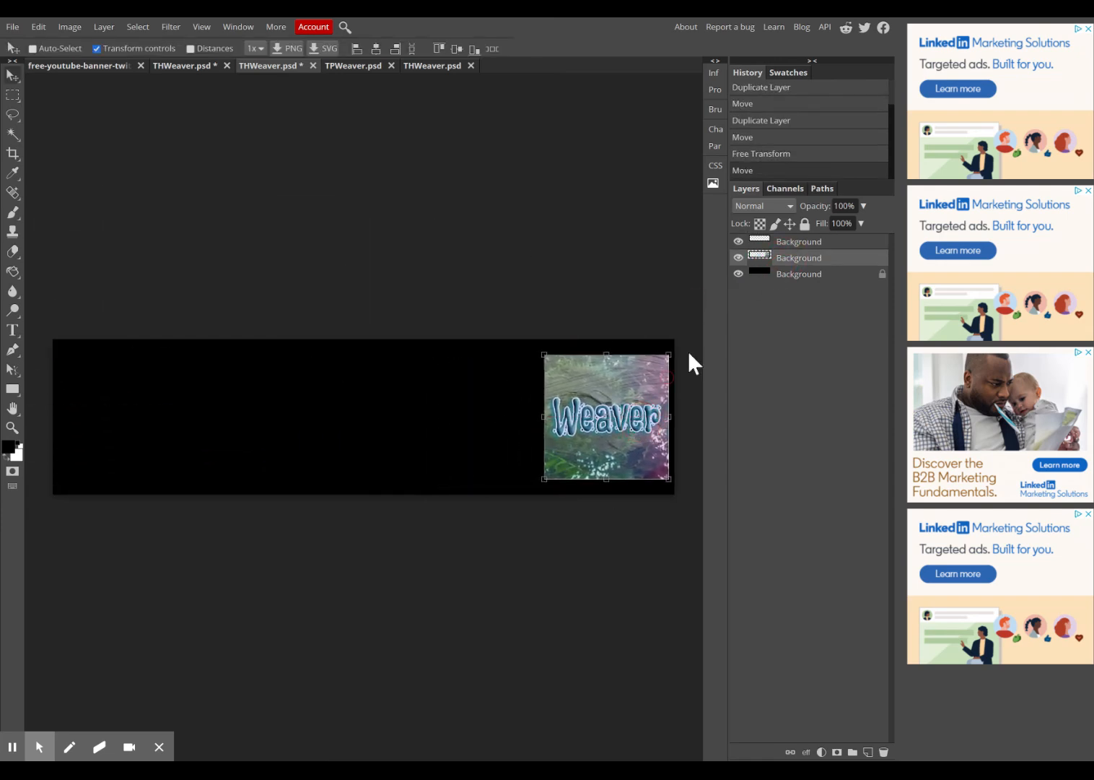
pyautogui.click(788, 245)
pyautogui.moveTo(423, 273); pyautogui.dragTo(381, 413)
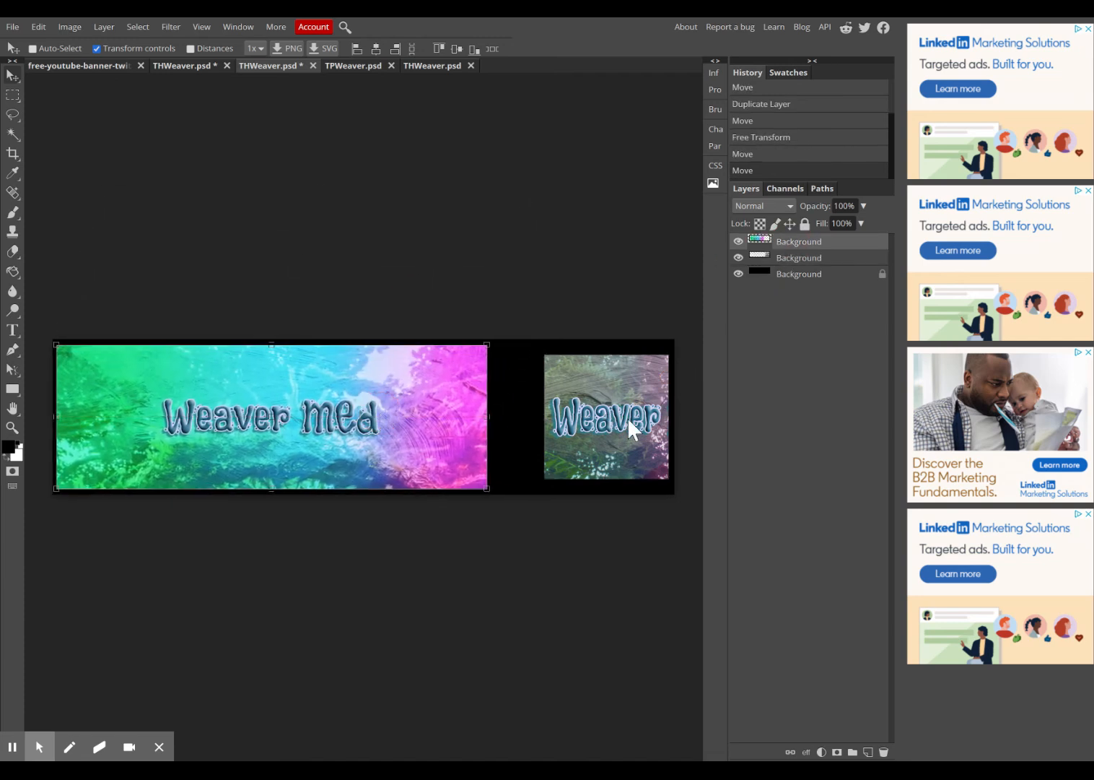
pyautogui.moveTo(629, 421)
pyautogui.mouseDown()
pyautogui.moveTo(600, 418)
pyautogui.moveTo(654, 421)
pyautogui.moveTo(632, 419)
pyautogui.mouseUp()
# Step: Move the profile picture close beside the header and scale it proportionally to 111.25%
pyautogui.click(799, 258)
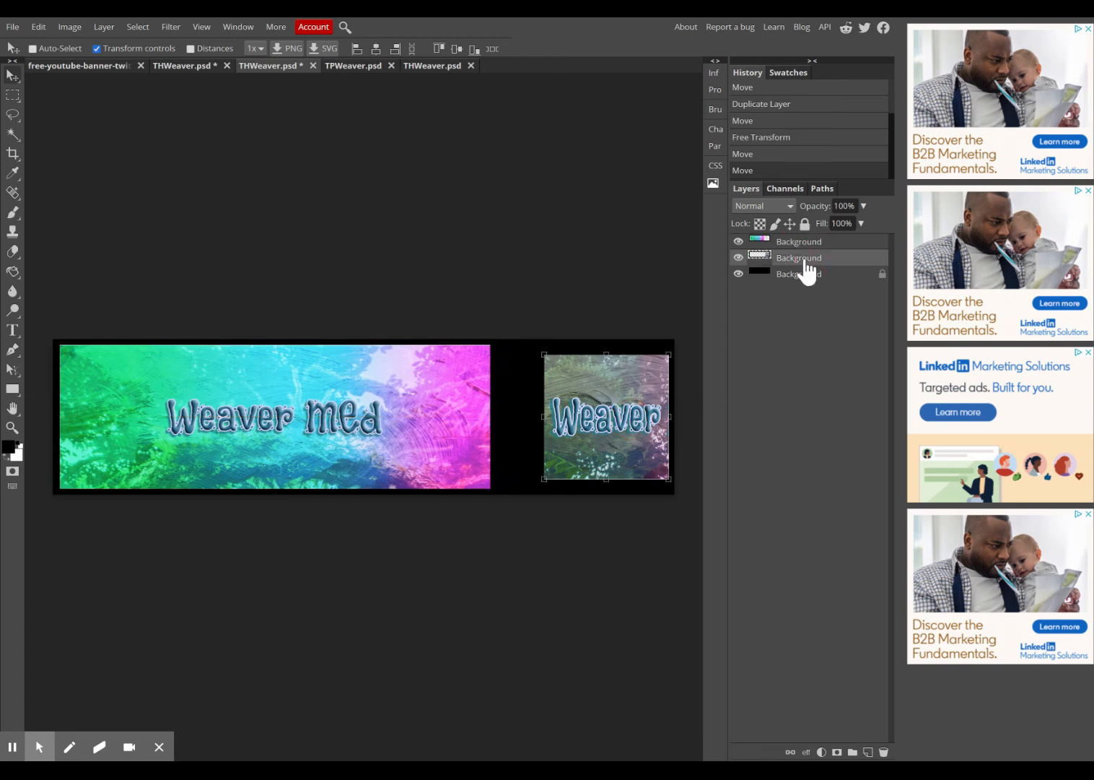
pyautogui.moveTo(593, 379); pyautogui.dragTo(551, 372)
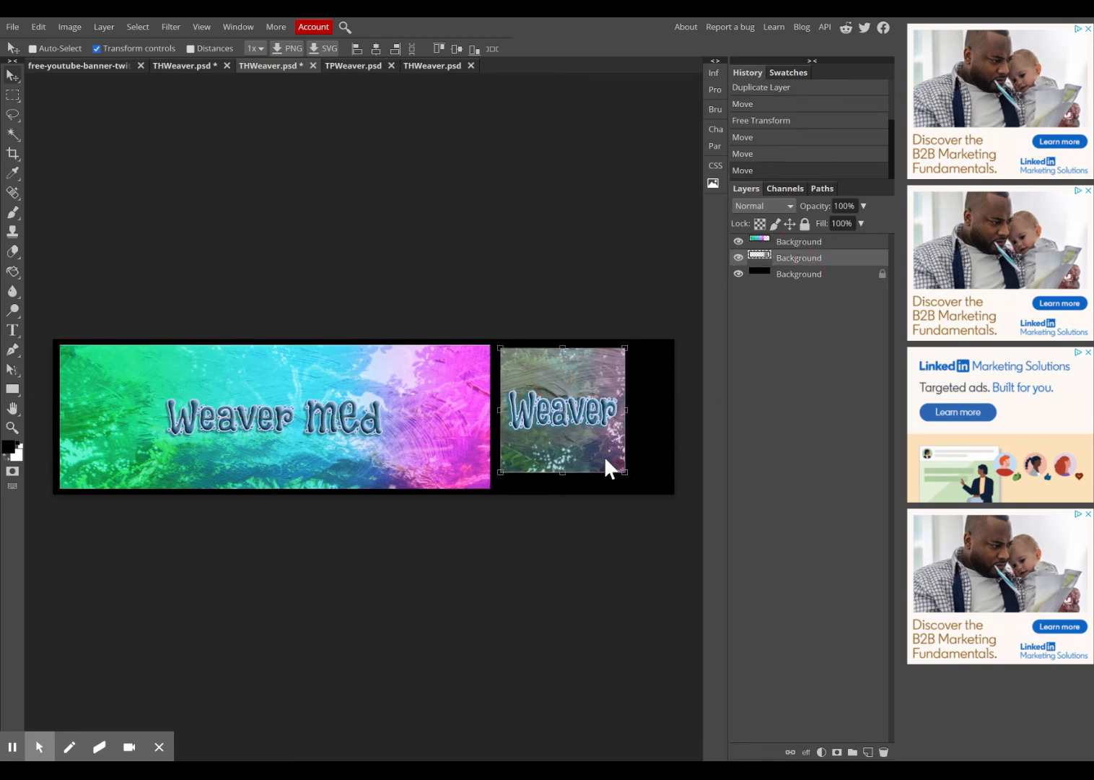
pyautogui.moveTo(626, 472)
pyautogui.mouseDown()
pyautogui.moveTo(645, 482)
pyautogui.moveTo(640, 474)
pyautogui.mouseUp()
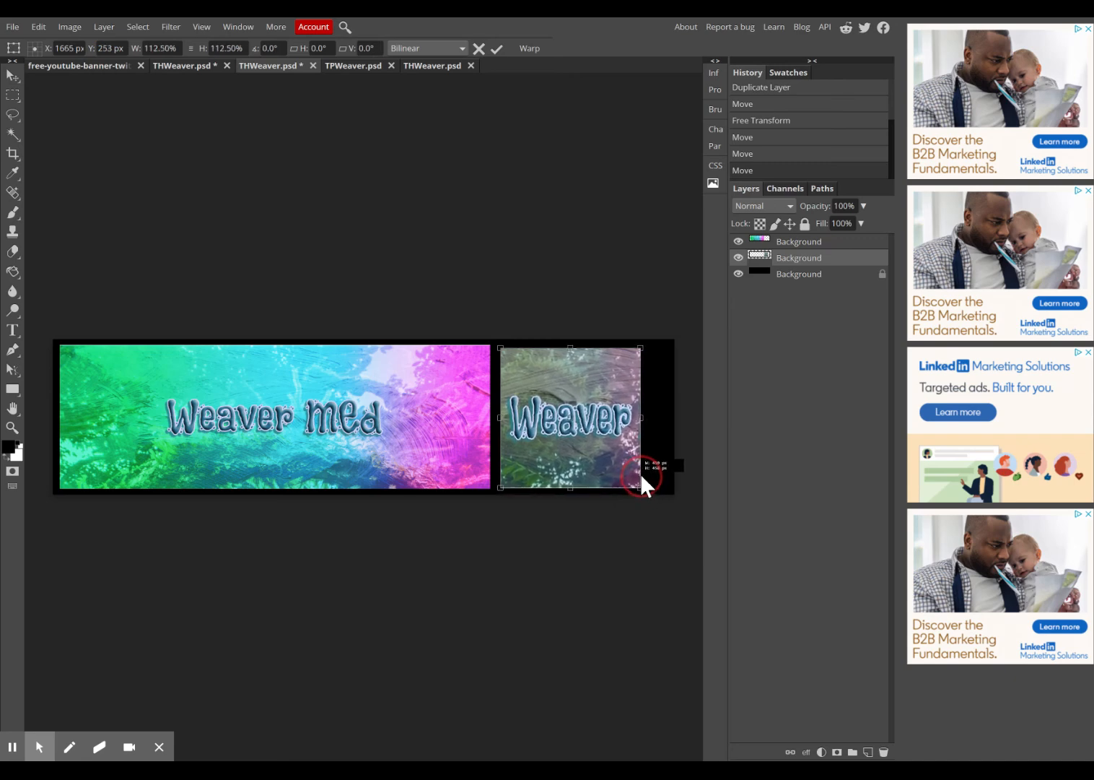
pyautogui.moveTo(589, 421); pyautogui.dragTo(589, 419)
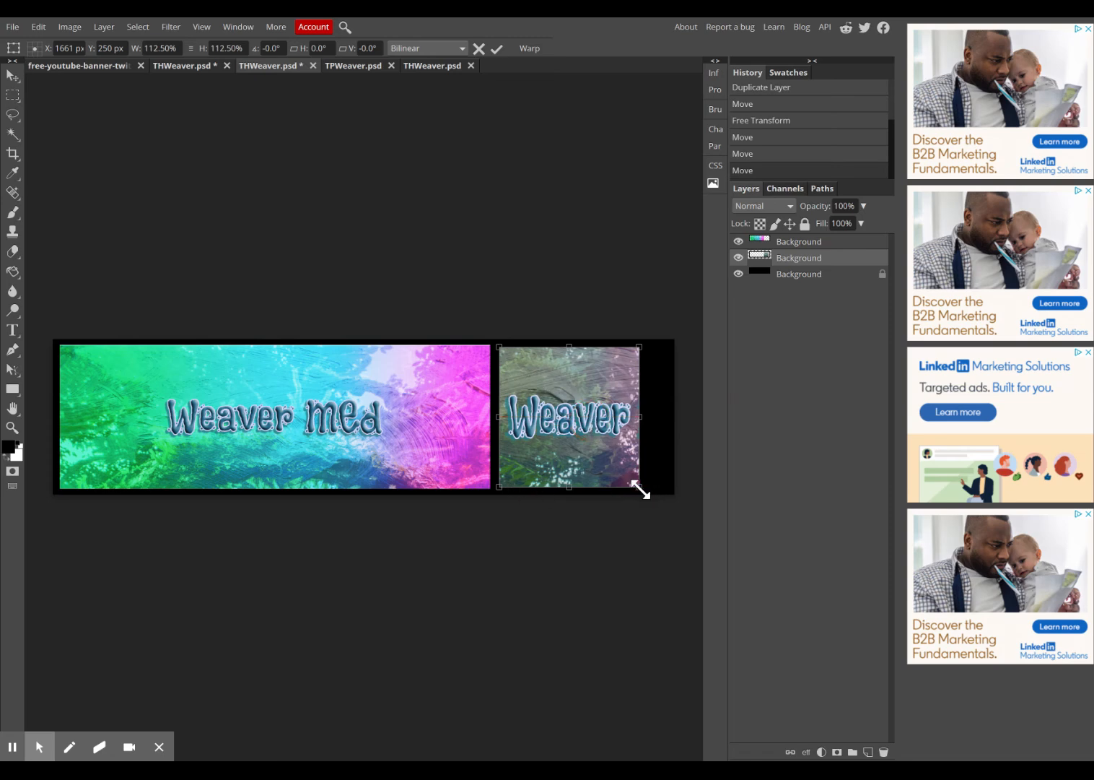
pyautogui.moveTo(640, 491); pyautogui.dragTo(638, 489)
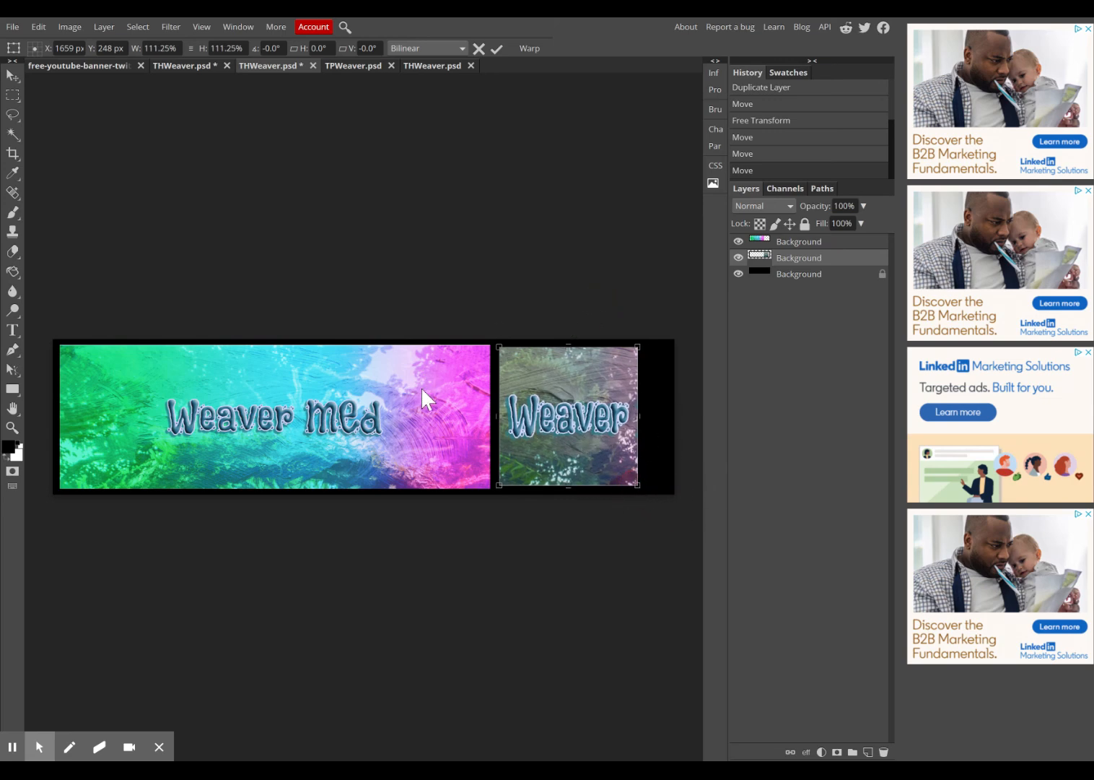
pyautogui.click(799, 276)
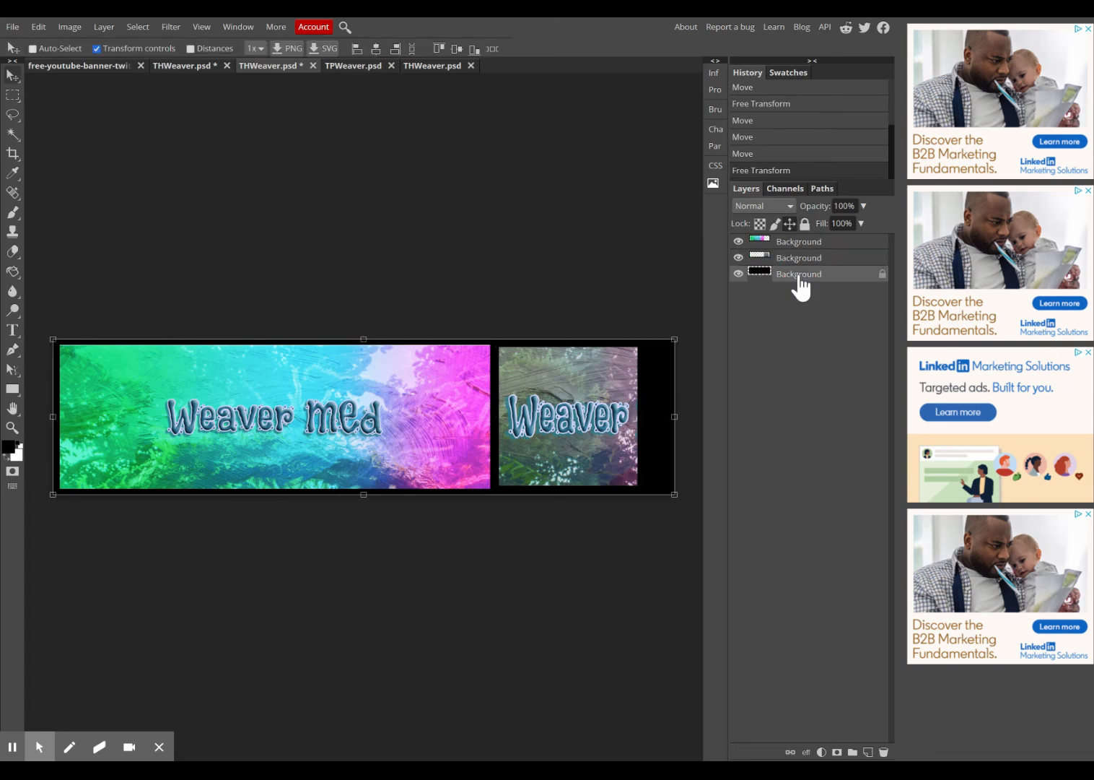
# Step: Nudge the profile picture layer up and enlarge it slightly to match the header's height
pyautogui.click(807, 259)
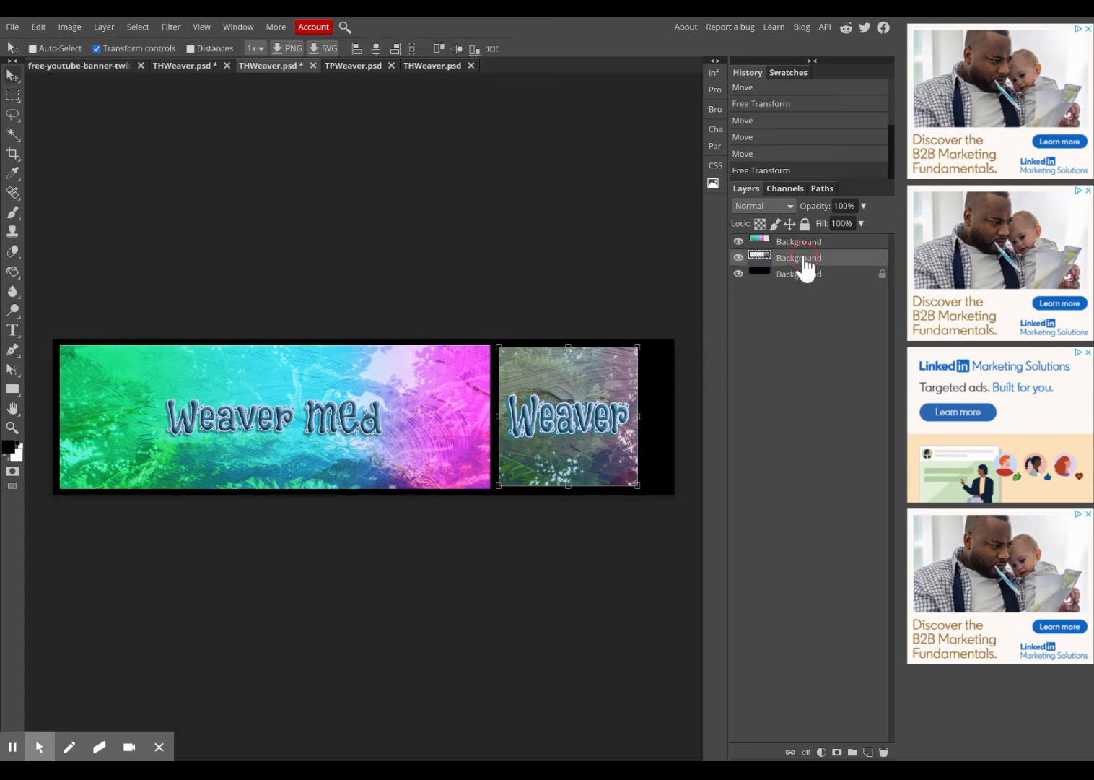
pyautogui.moveTo(567, 405); pyautogui.dragTo(566, 401)
pyautogui.moveTo(637, 483); pyautogui.dragTo(642, 487)
pyautogui.click(806, 276)
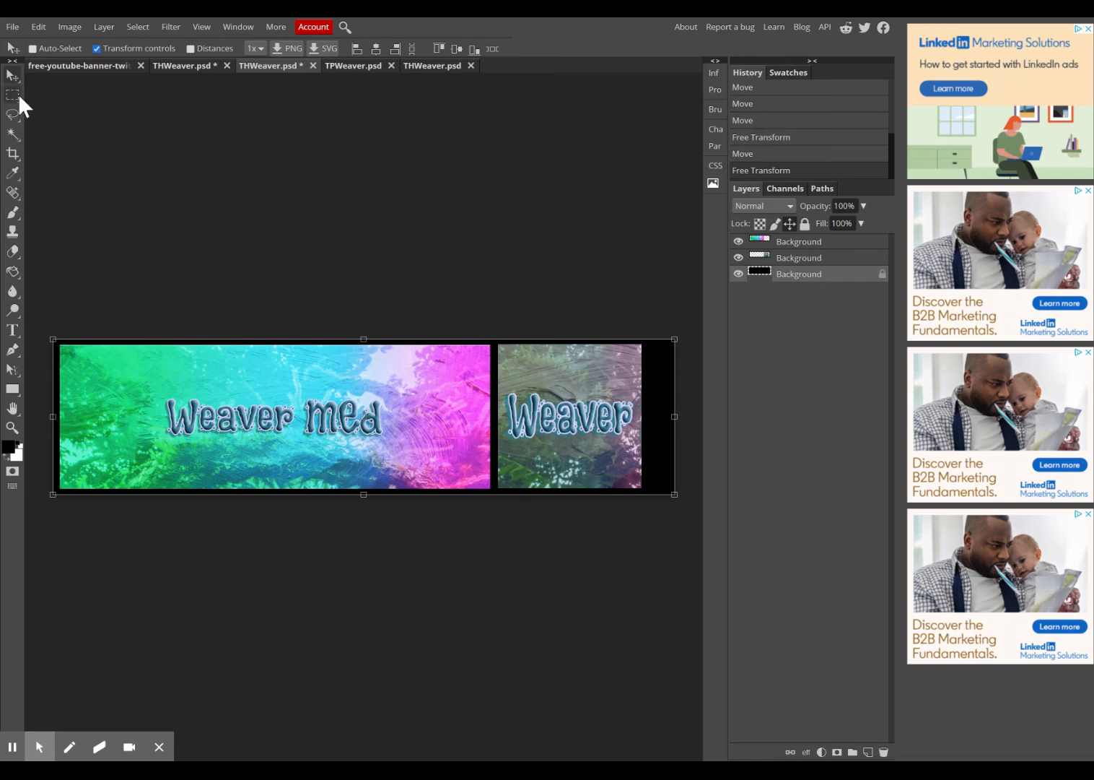
# Step: Crop the canvas with the Crop Tool to remove the extra black area beyond the profile picture
pyautogui.click(14, 155)
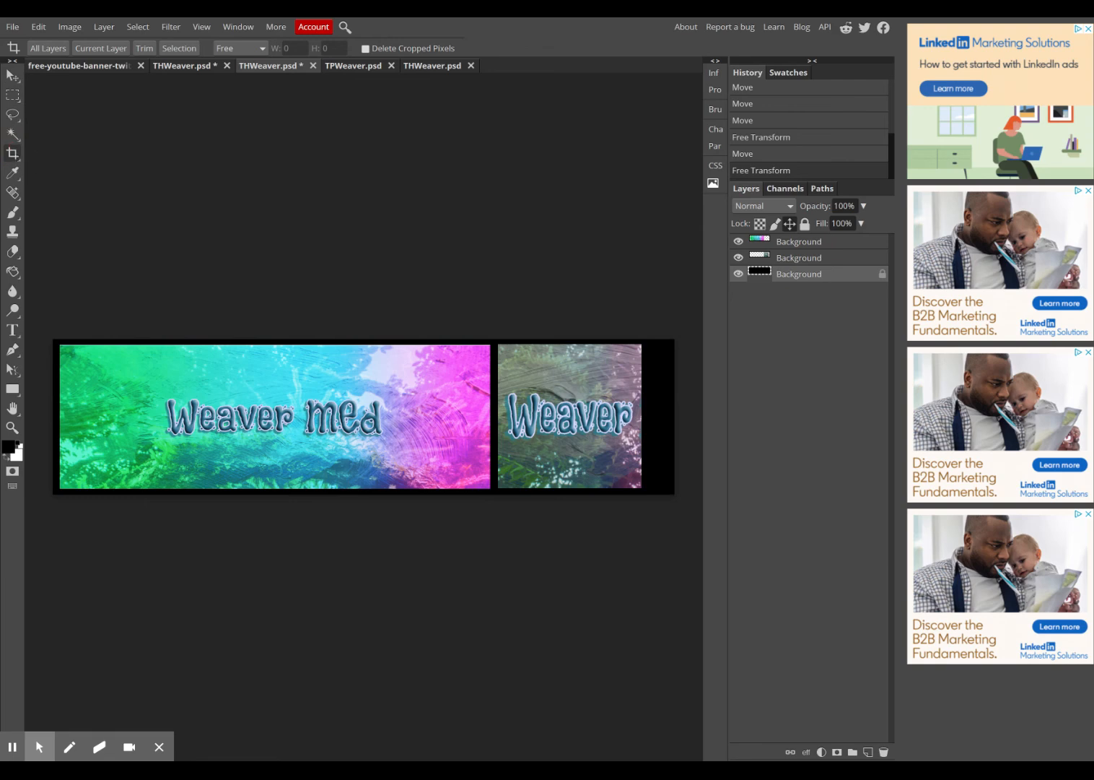
pyautogui.moveTo(50, 334); pyautogui.dragTo(649, 497)
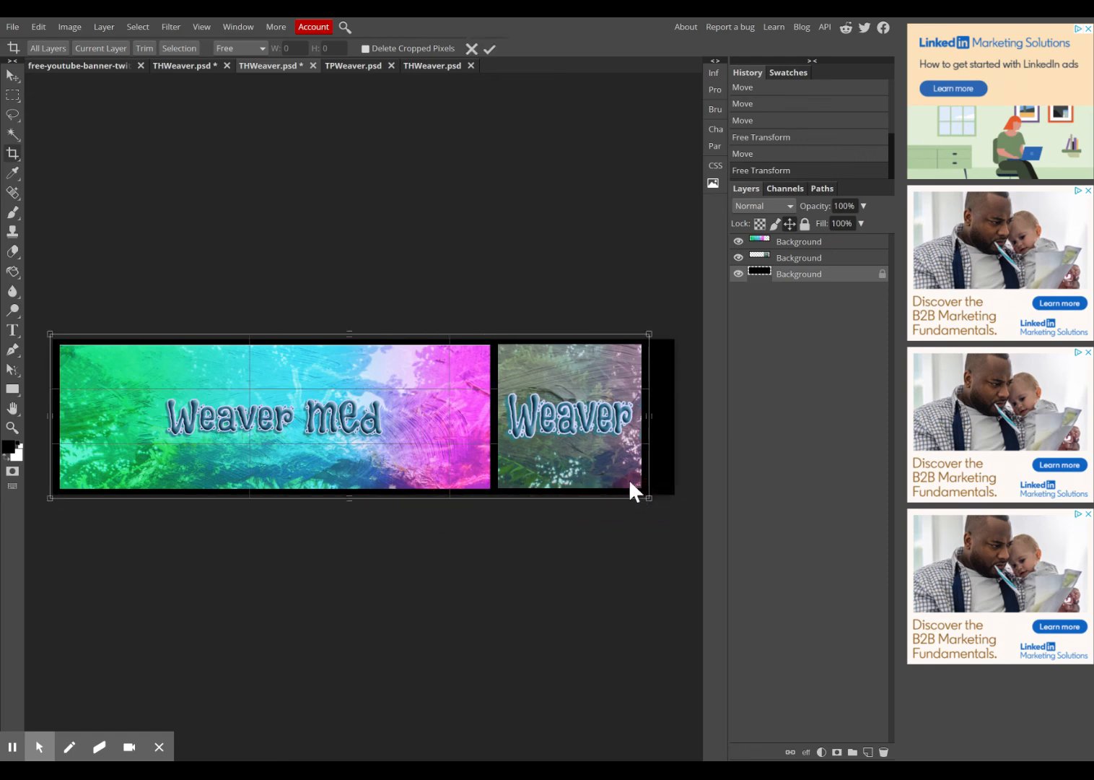
pyautogui.press('Return')
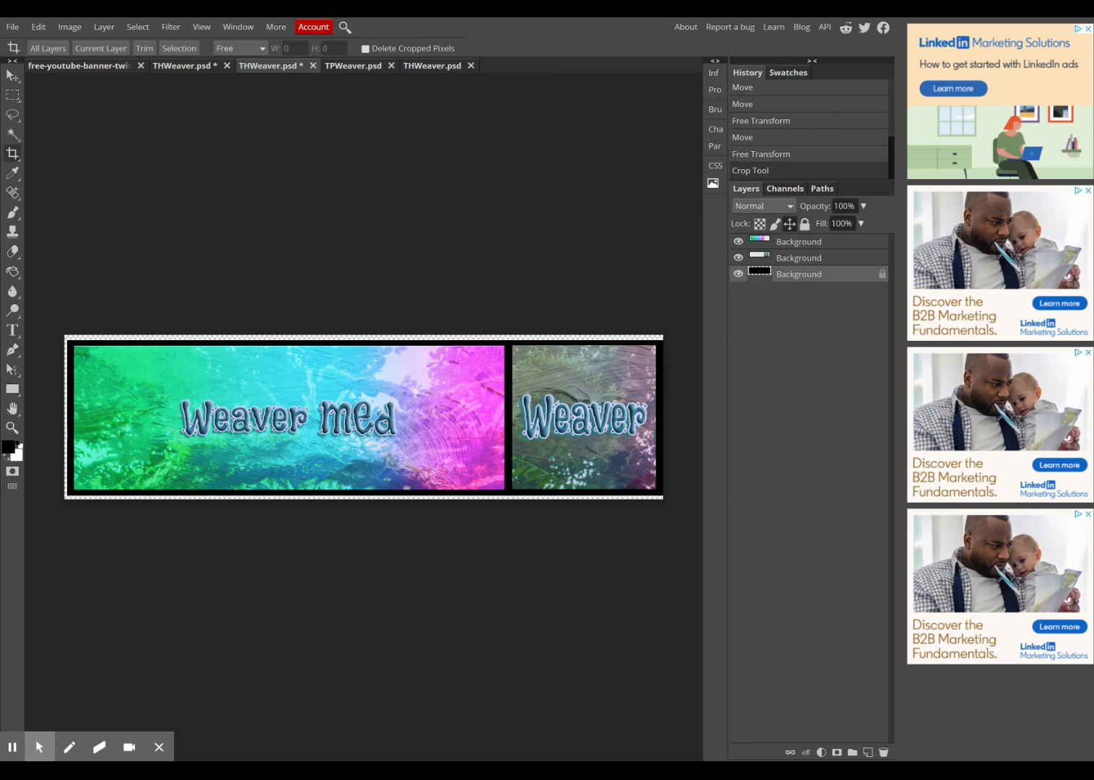
# Step: Crop the canvas again to trim the transparent strips around the black border
pyautogui.moveTo(61, 325); pyautogui.dragTo(663, 498)
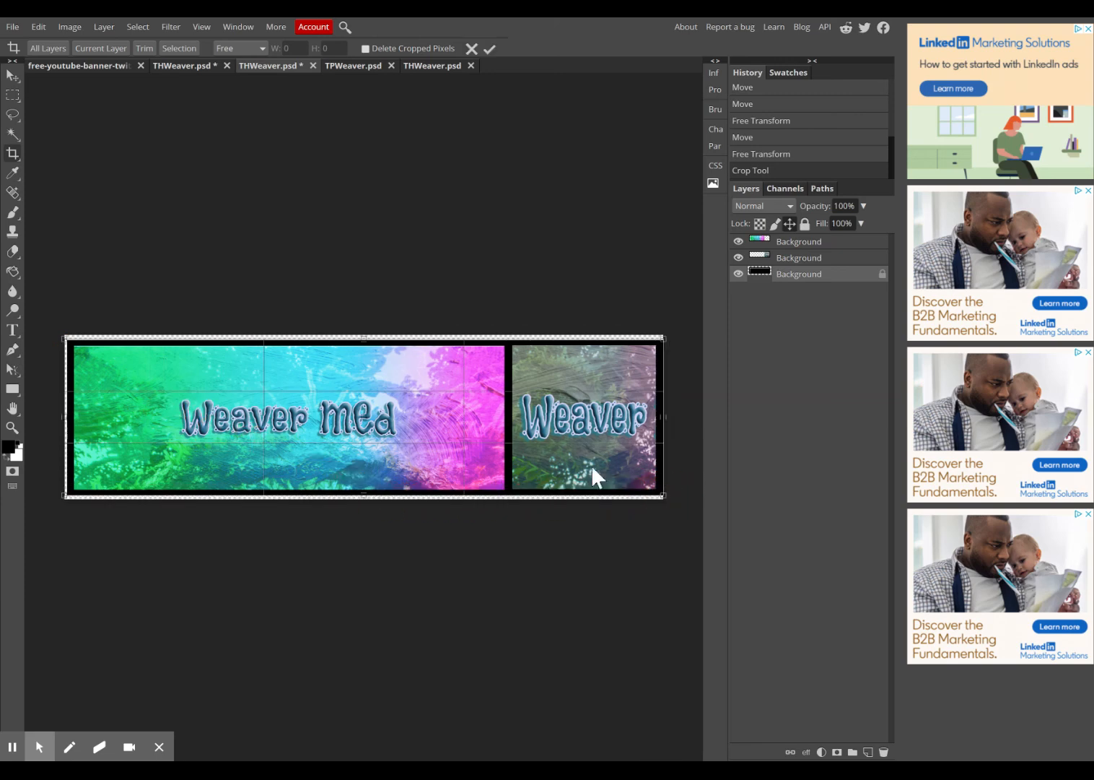
pyautogui.moveTo(63, 338); pyautogui.dragTo(66, 338)
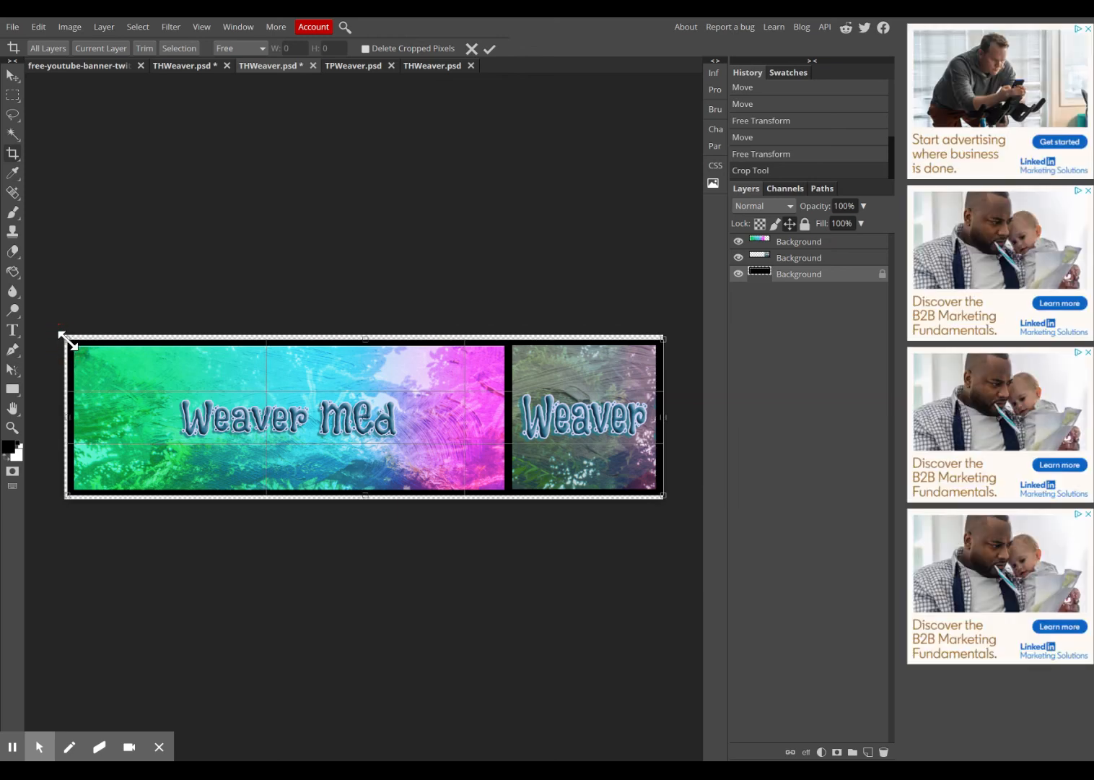
pyautogui.press('Return')
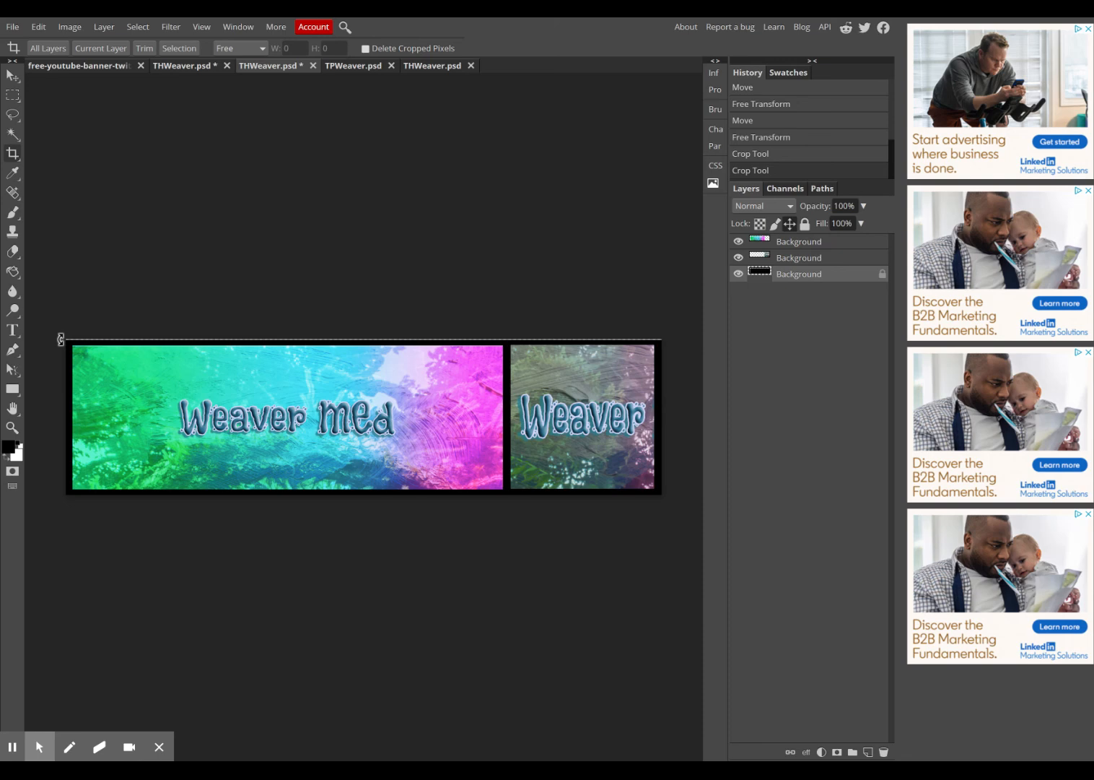
# Step: Export the combined header and profile picture showcase as a PNG and save it
pyautogui.click(12, 27)
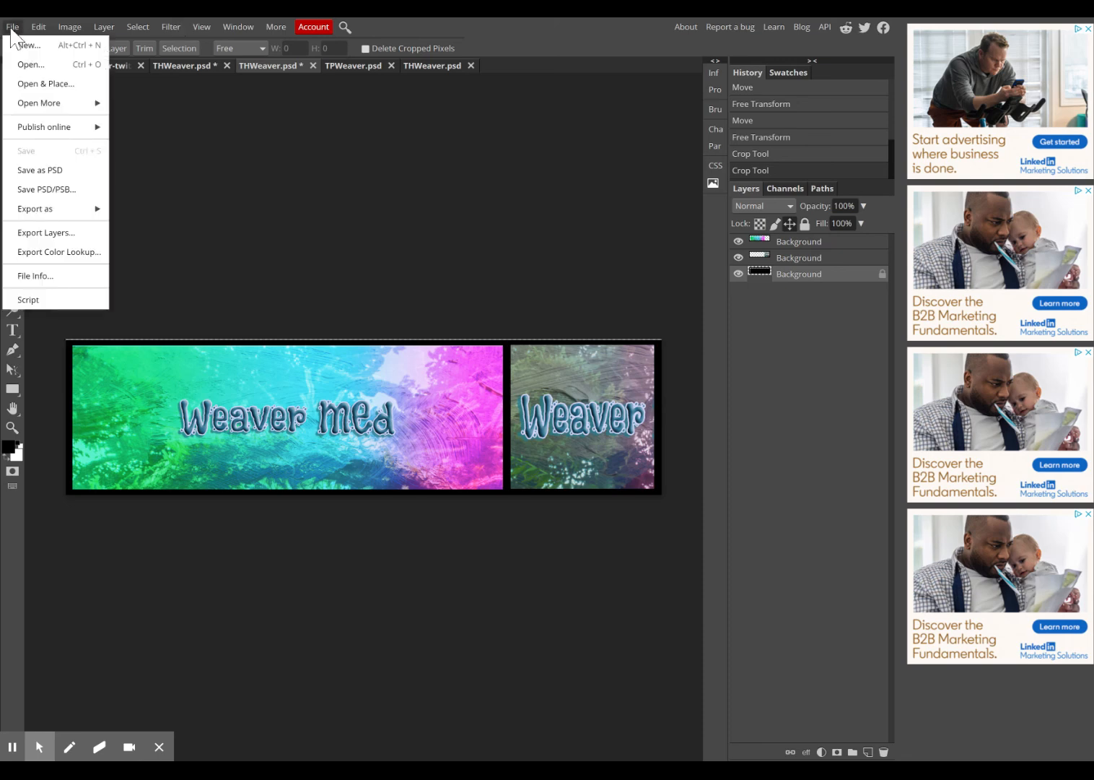
pyautogui.moveTo(43, 209)
pyautogui.click(171, 209)
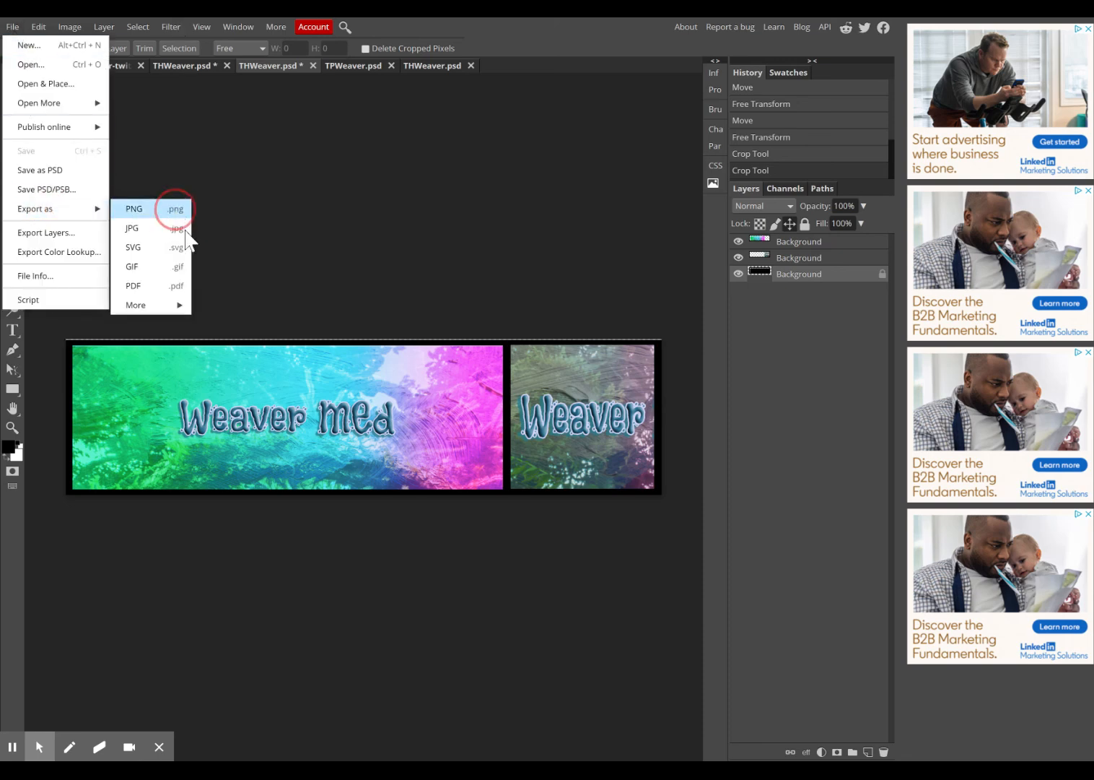
pyautogui.click(471, 284)
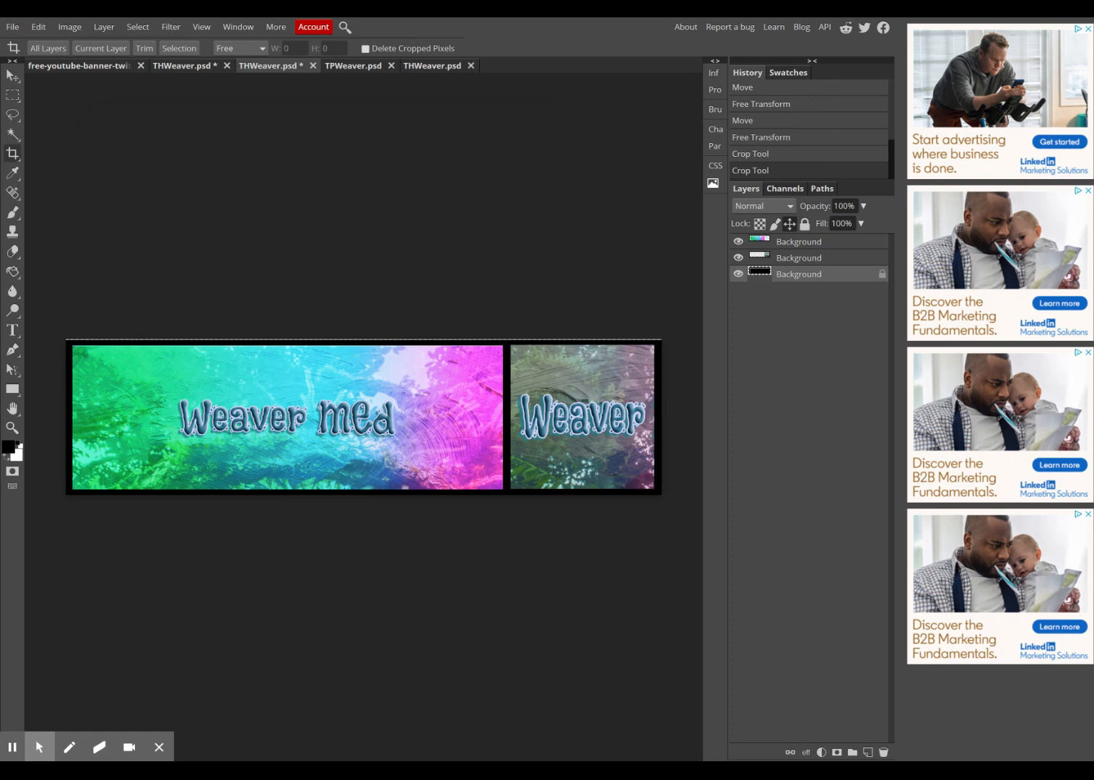
pyautogui.moveTo(40, 746)
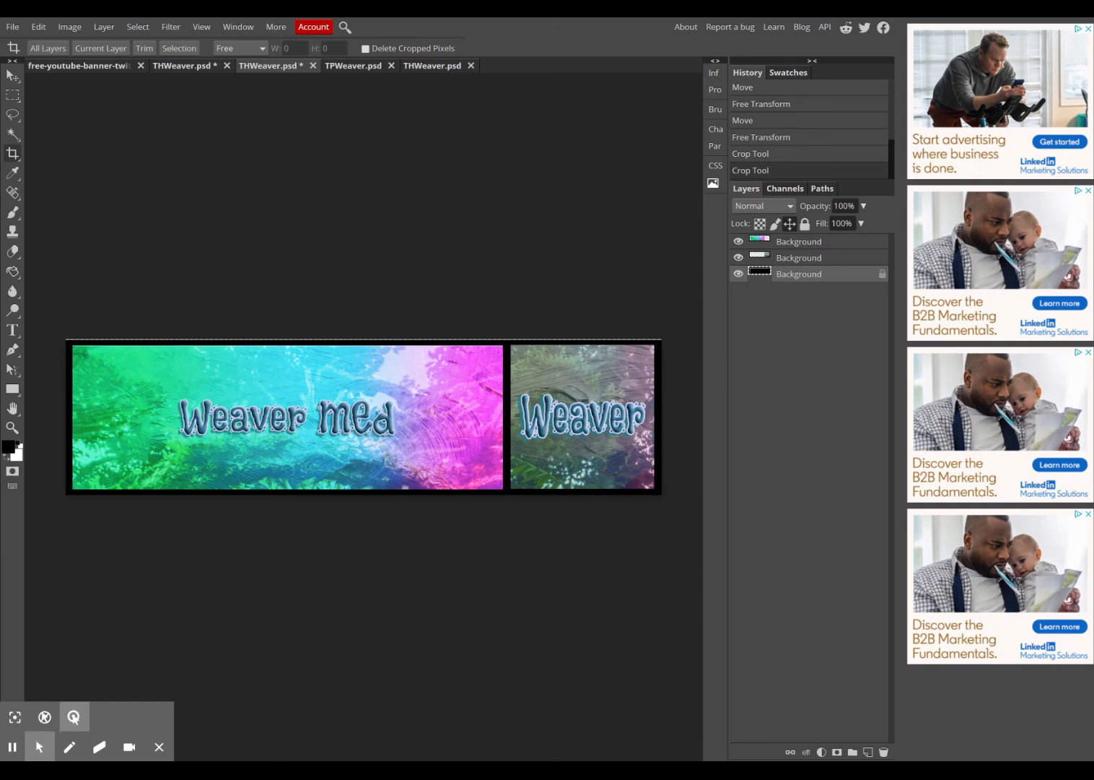